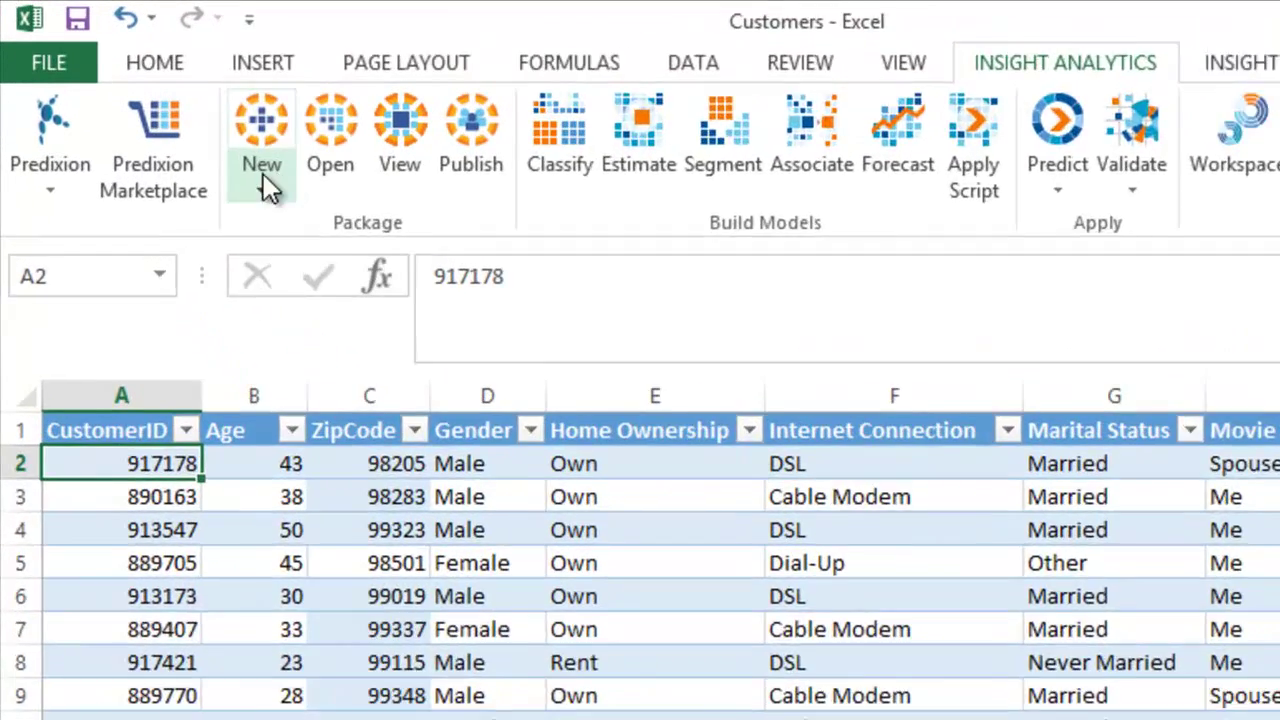
Start a new Insight Workbench package from the Excel table 'Customers'!'Customers'.
left_click(151, 112)
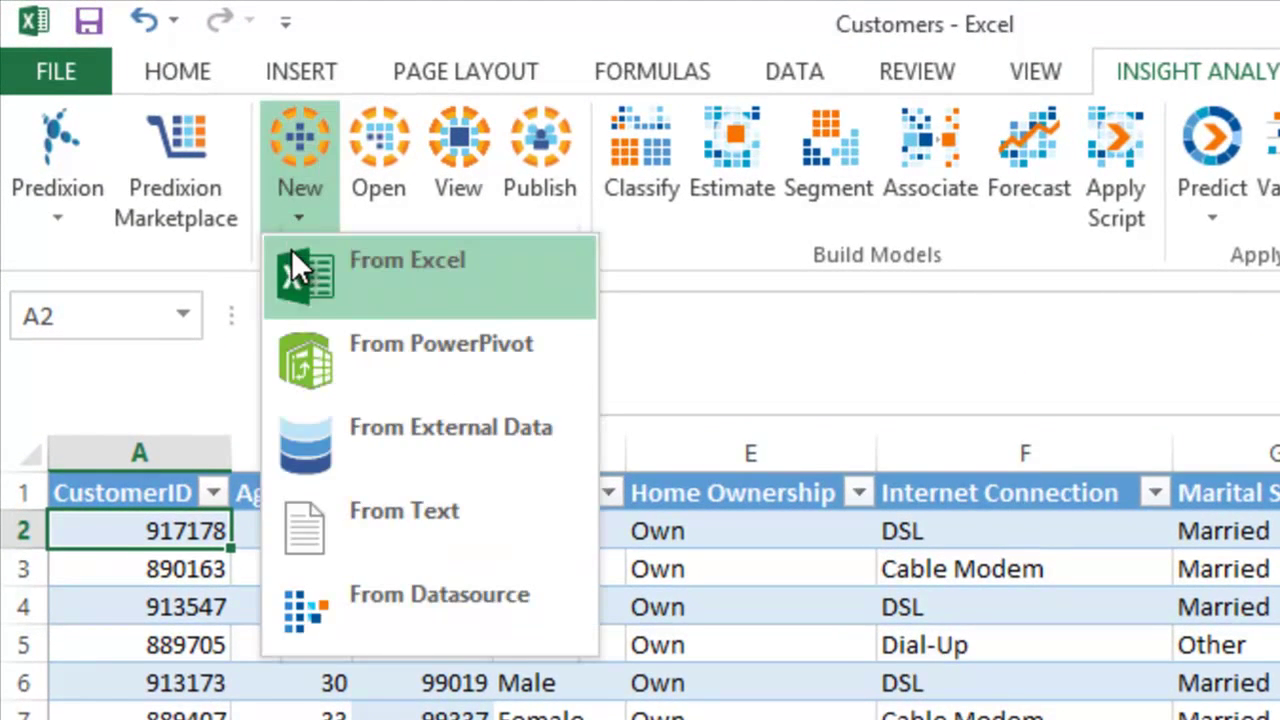
left_click(291, 249)
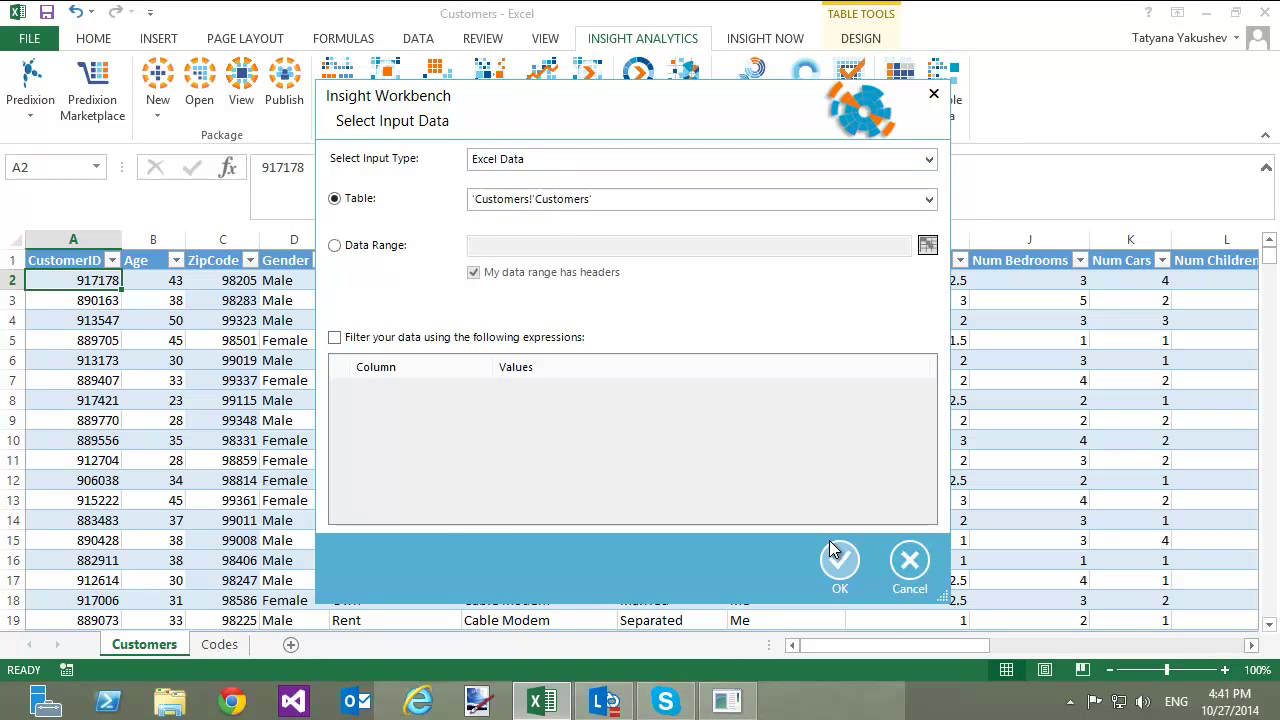
left_click(846, 575)
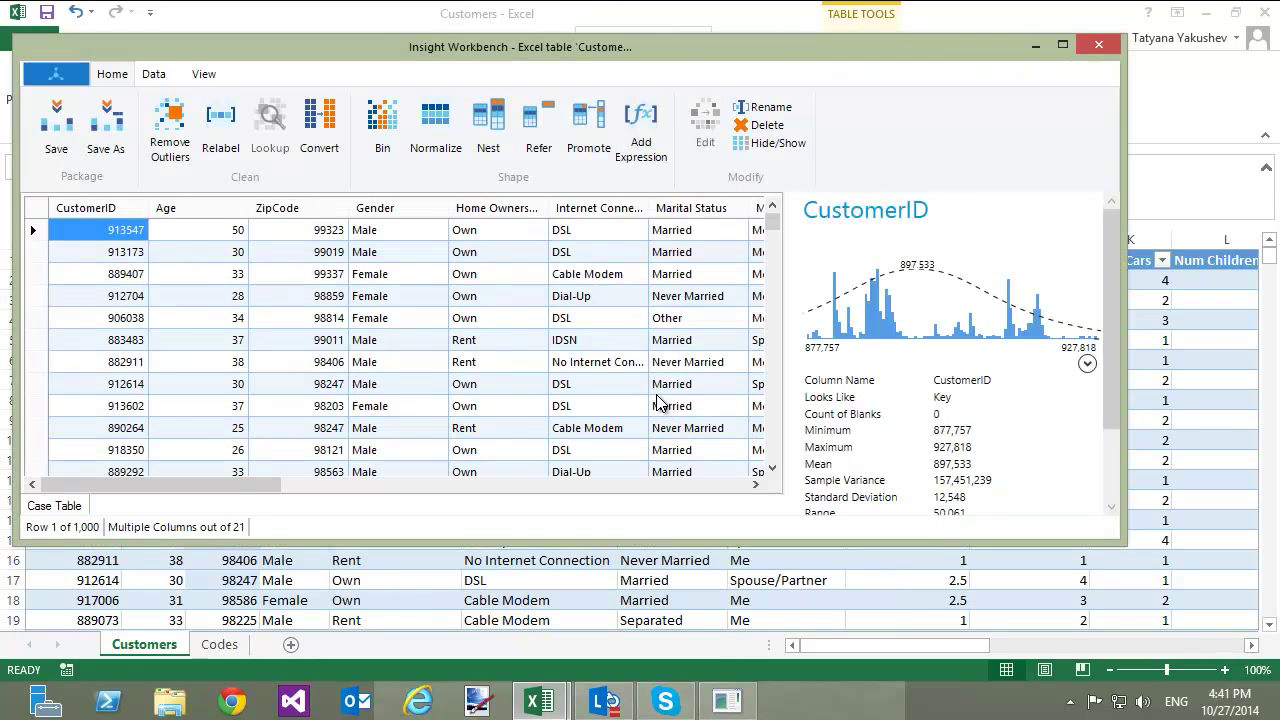
left_click(665, 400)
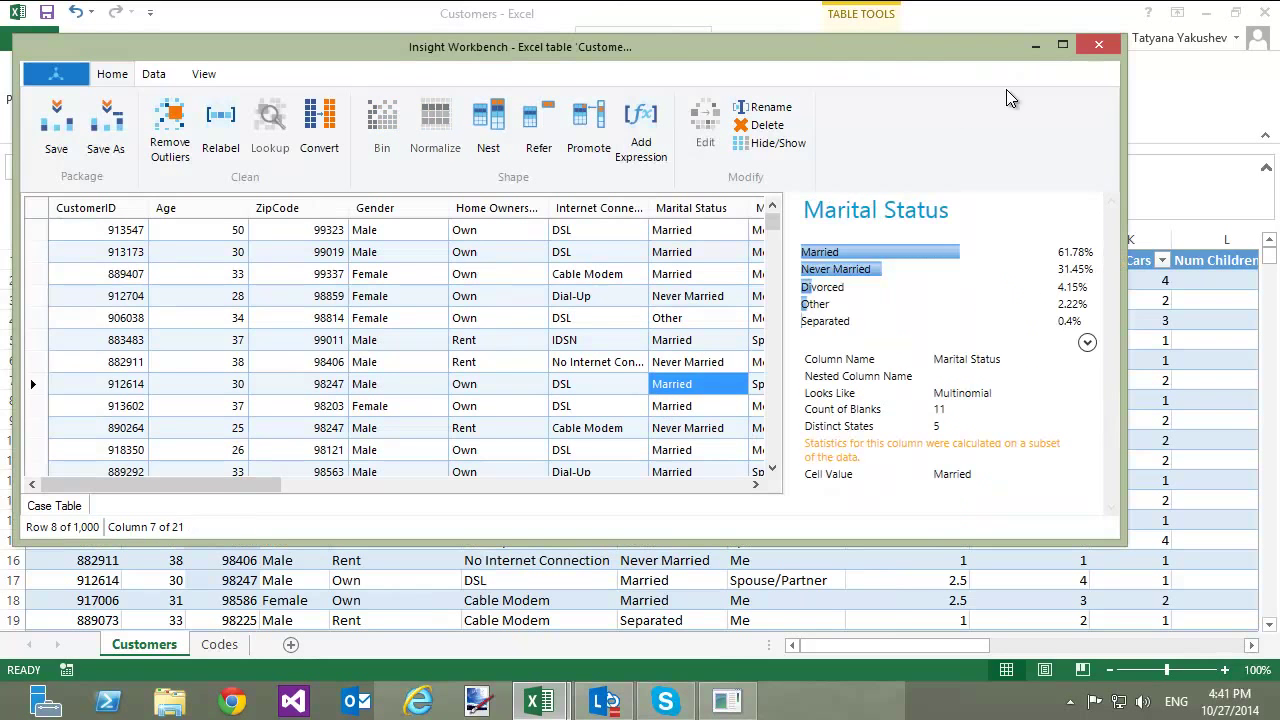
Maximize the workbench, accept the 1000-row sample size, and rename Case Table to 'Customers'.
left_click(1062, 46)
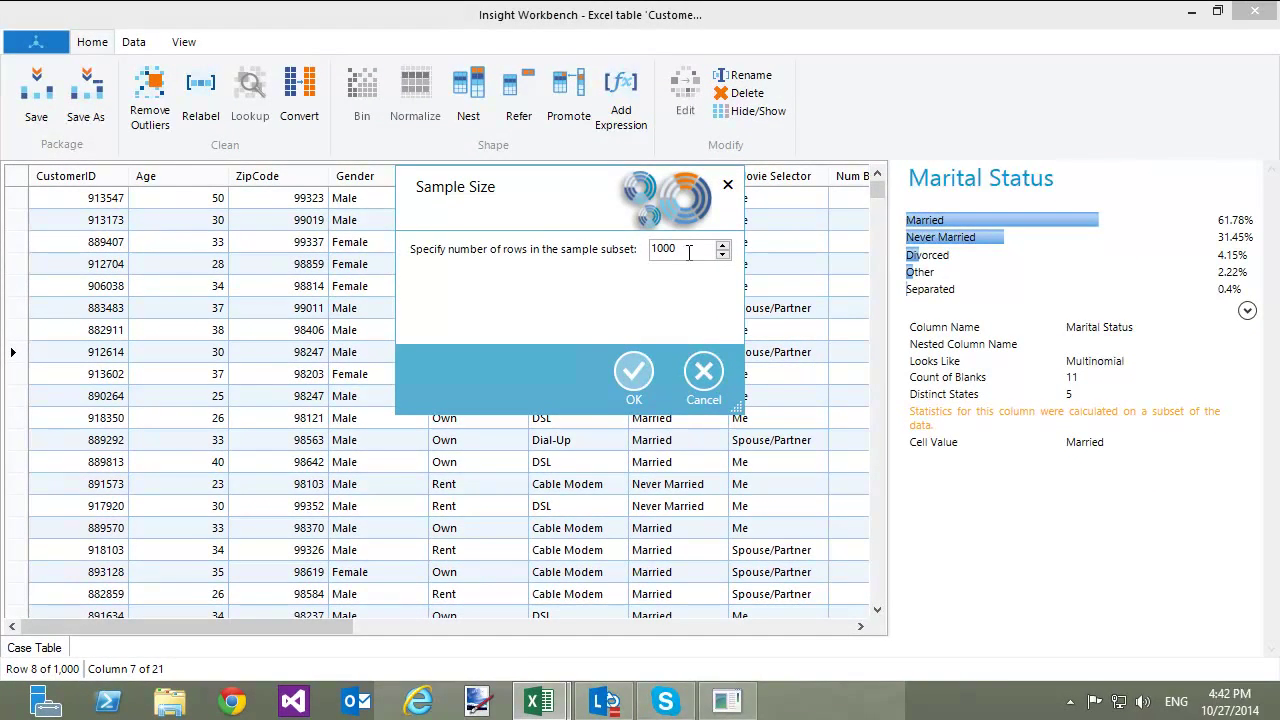
left_click(632, 375)
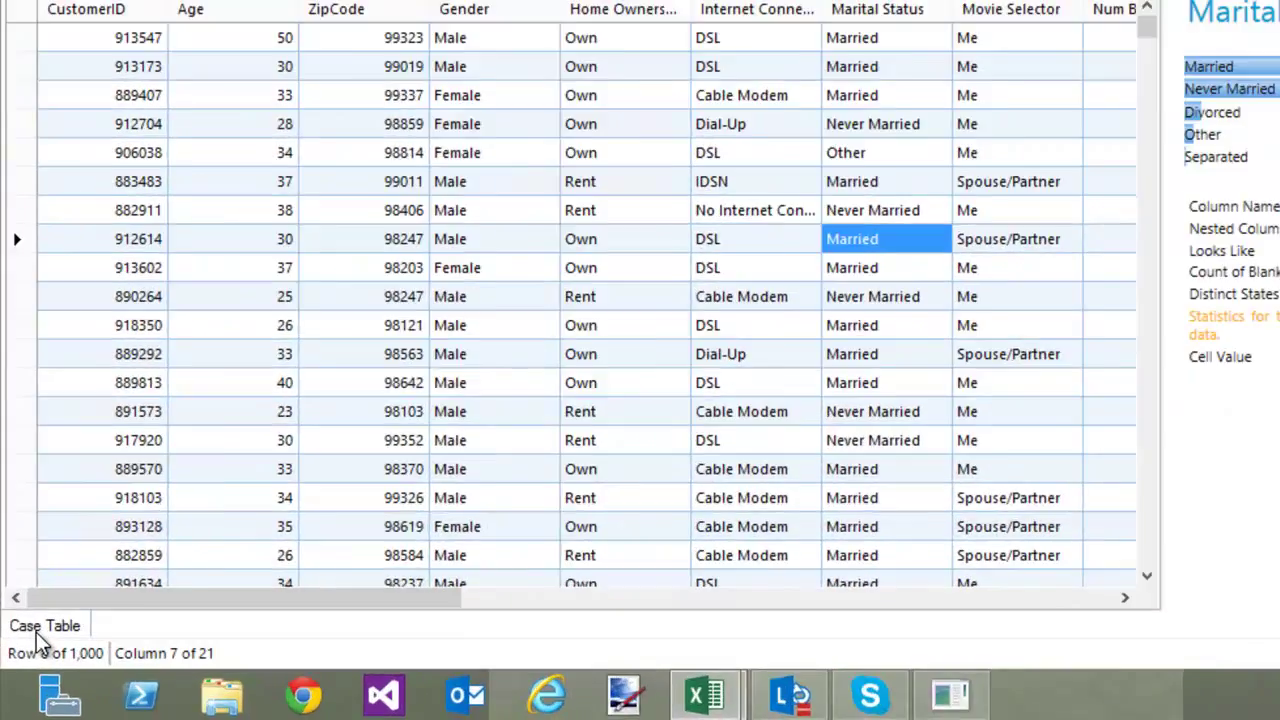
right_click(30, 654)
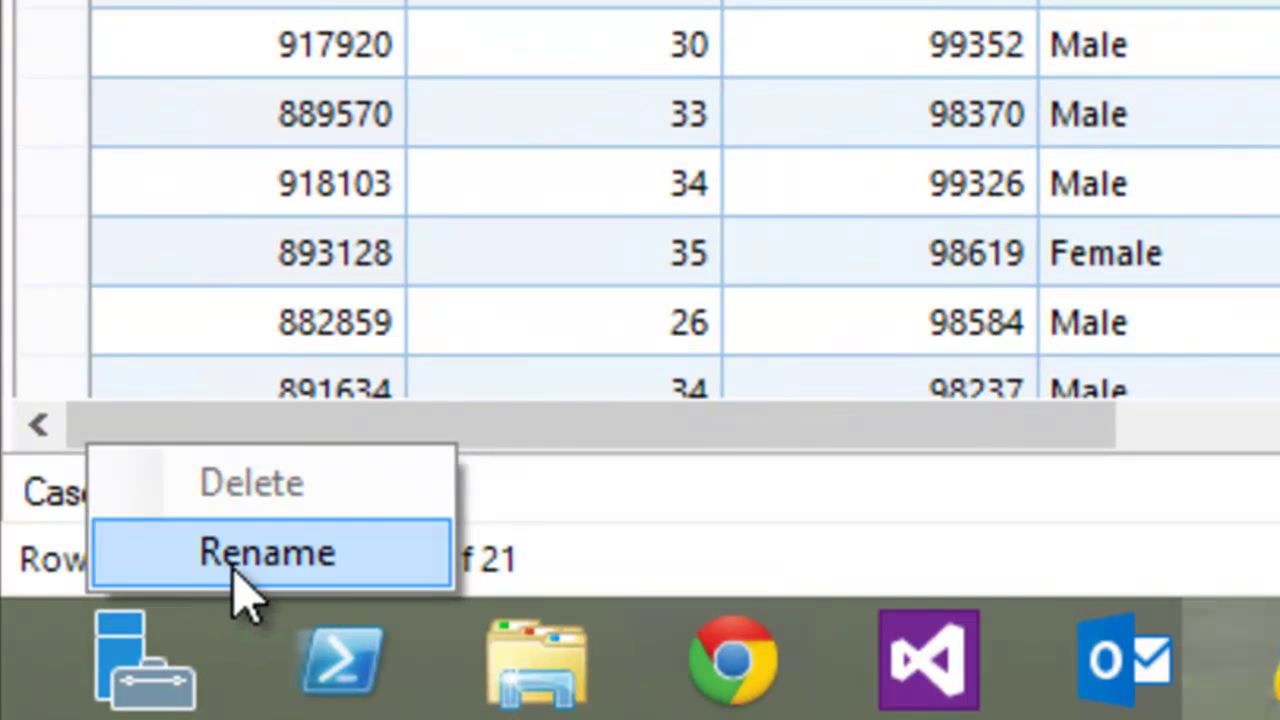
left_click(240, 590)
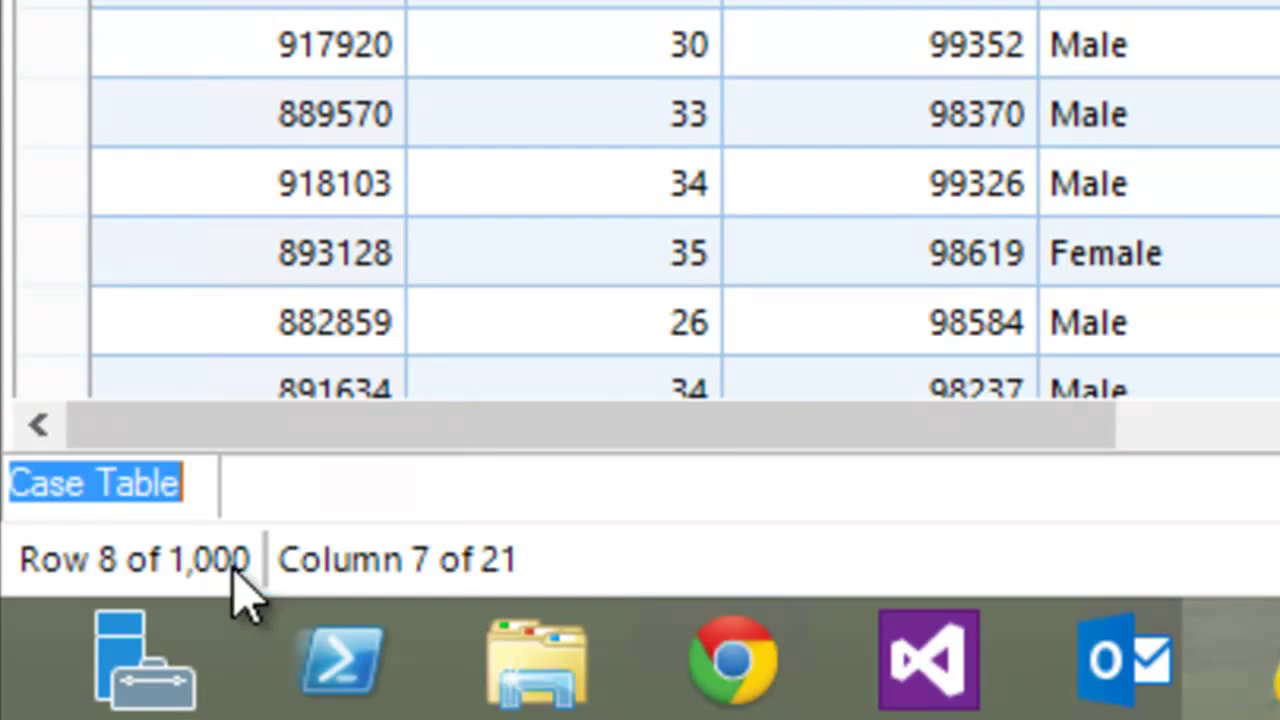
type("Customers")
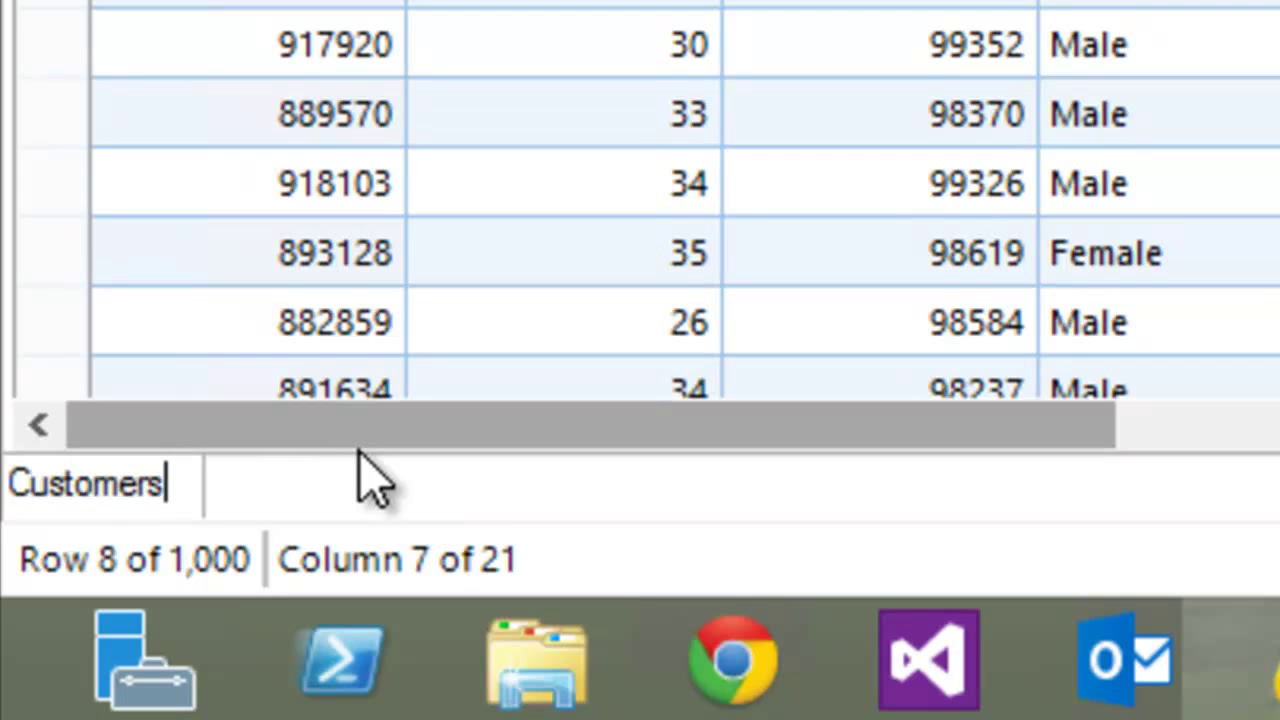
key("Return")
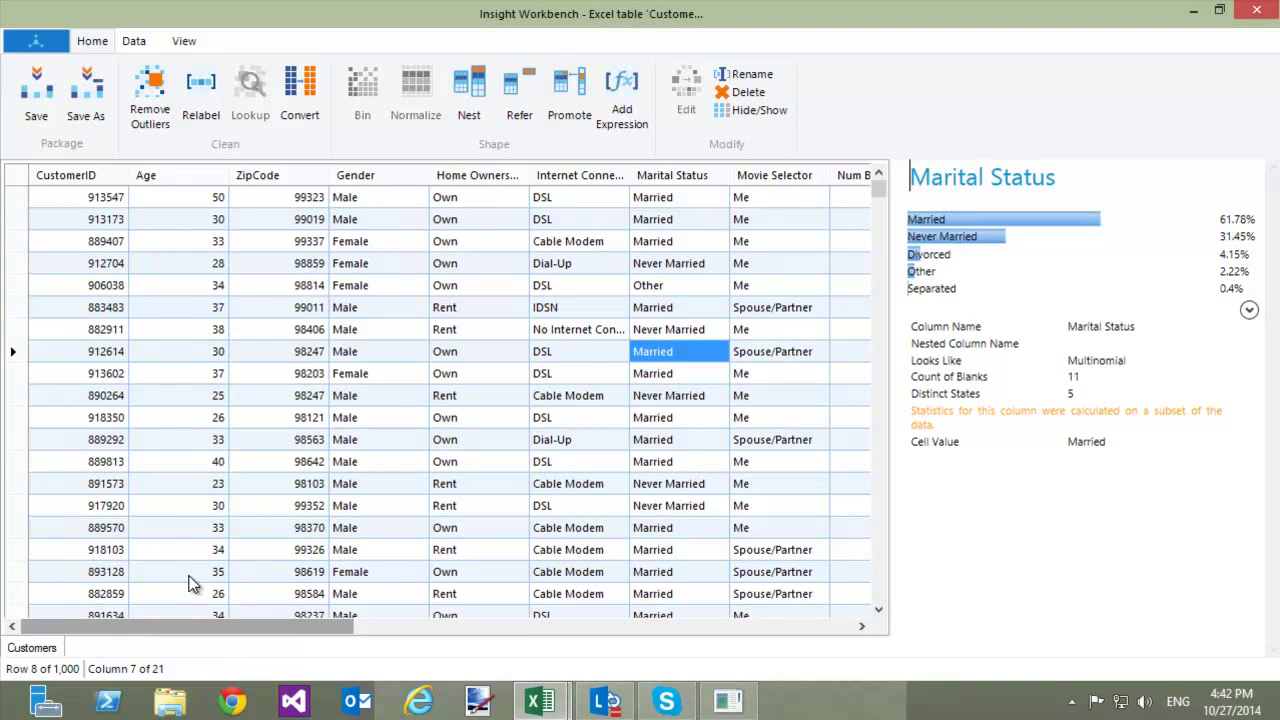
left_click(383, 265)
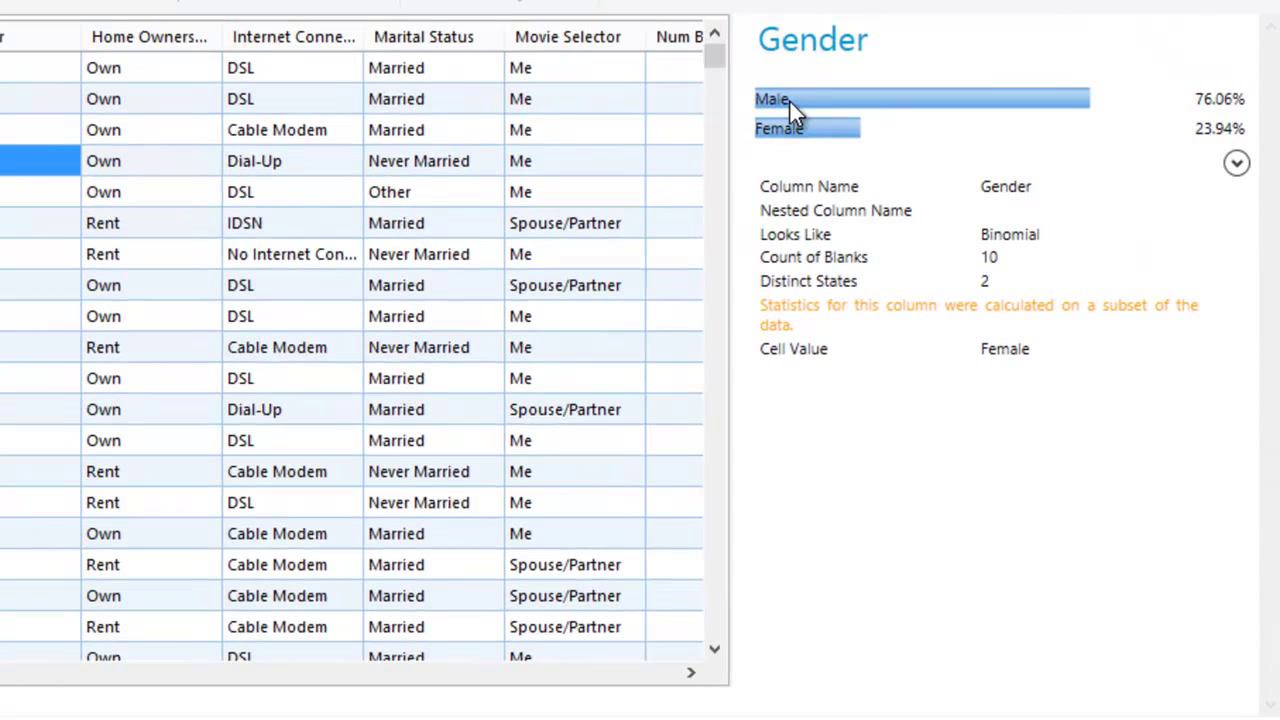
key("Left")
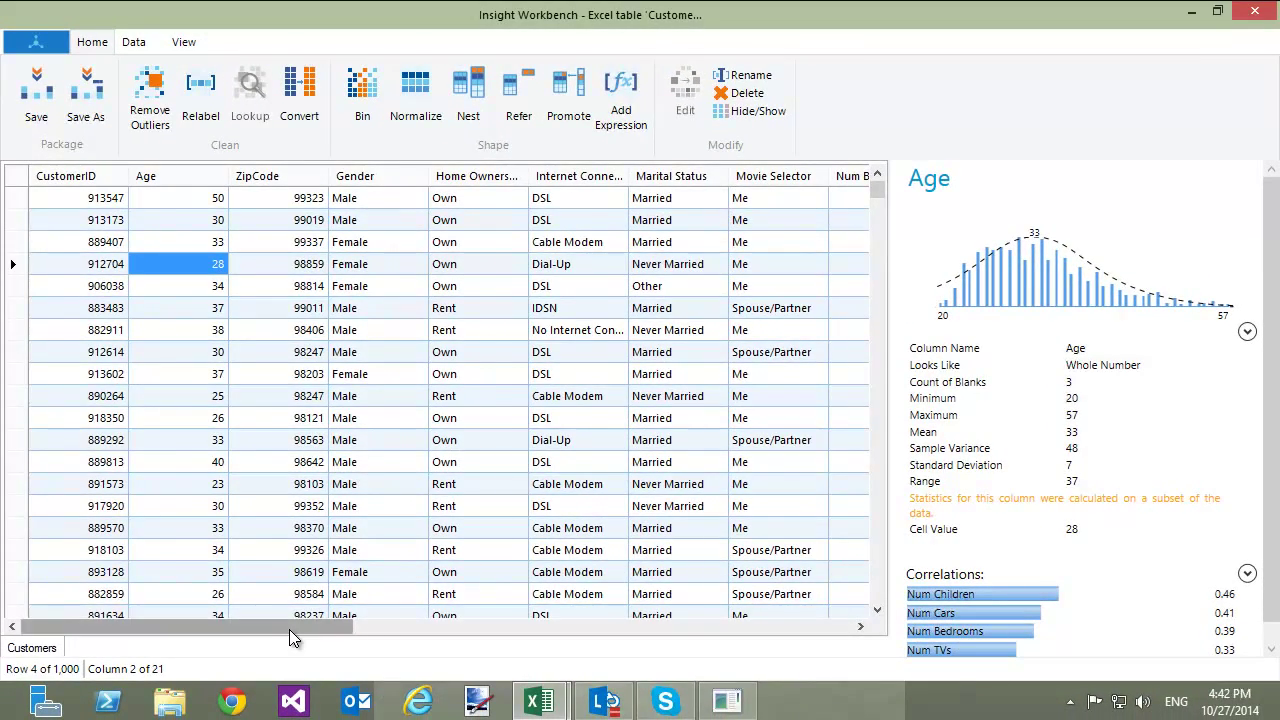
left_click_drag(290, 630, 836, 655)
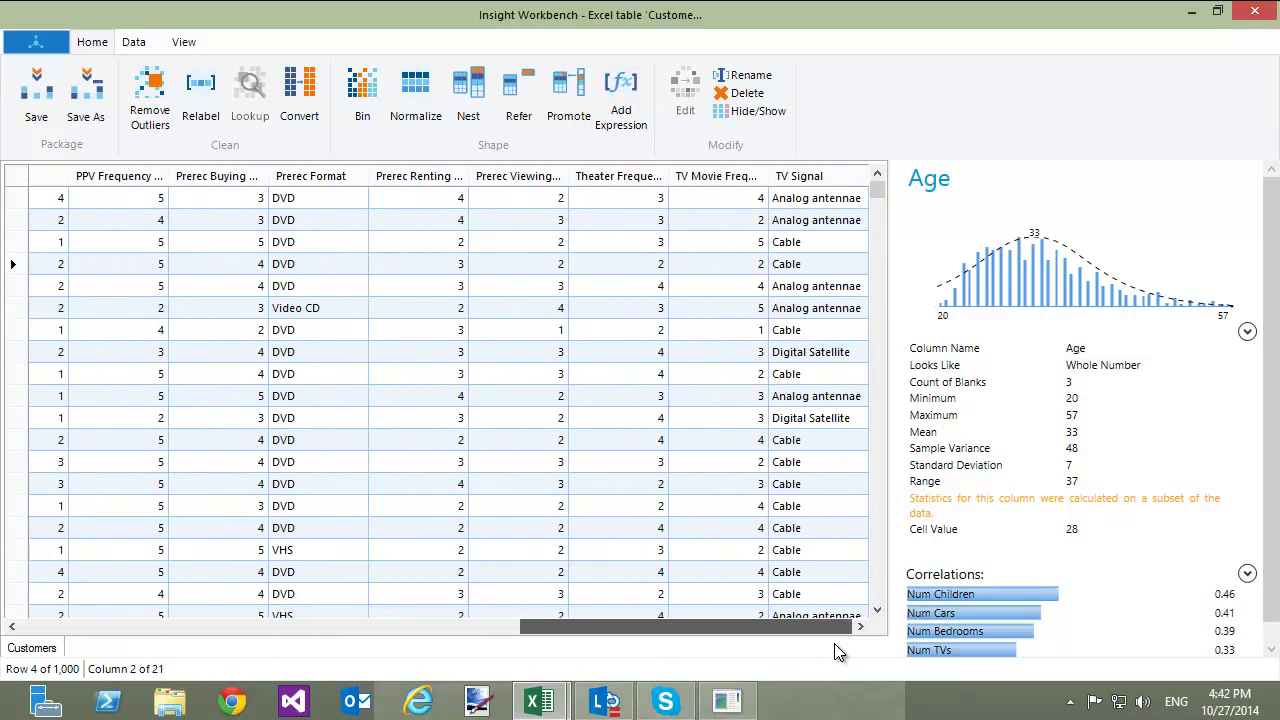
left_click(741, 449)
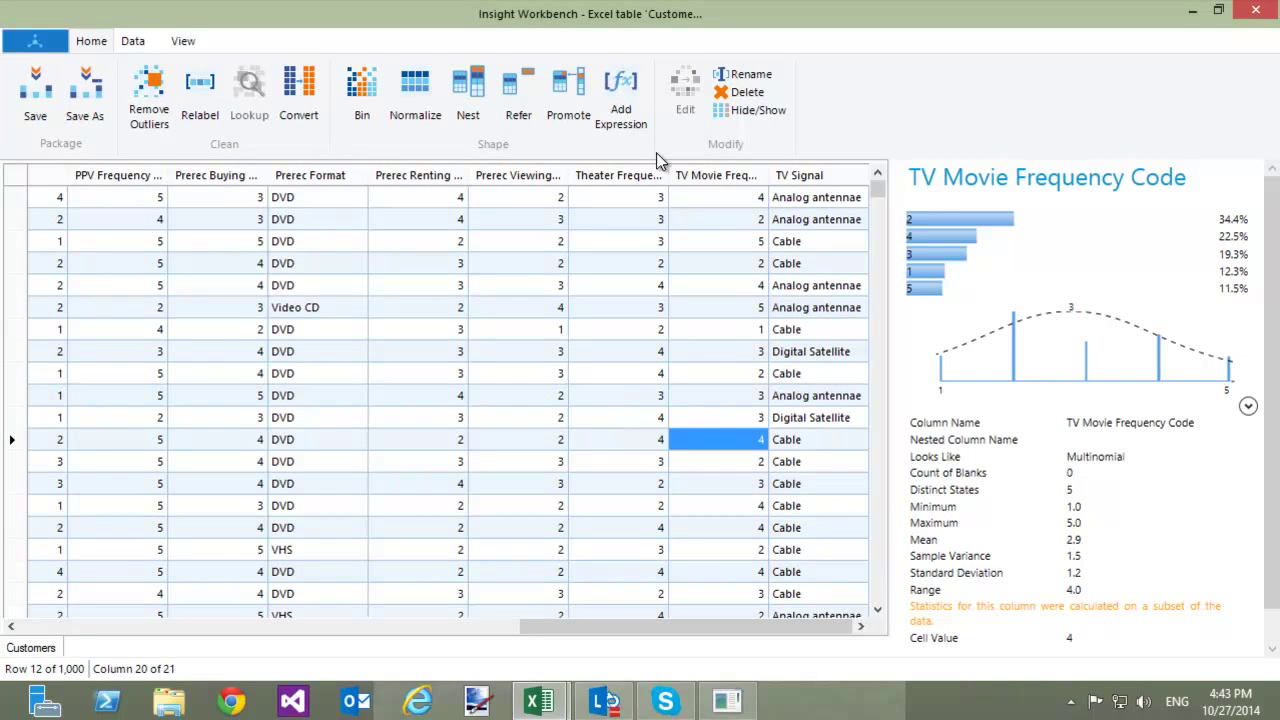
Import the Excel table 'Codes'!'FrequencyCodes', then return to the Customers table.
left_click(134, 44)
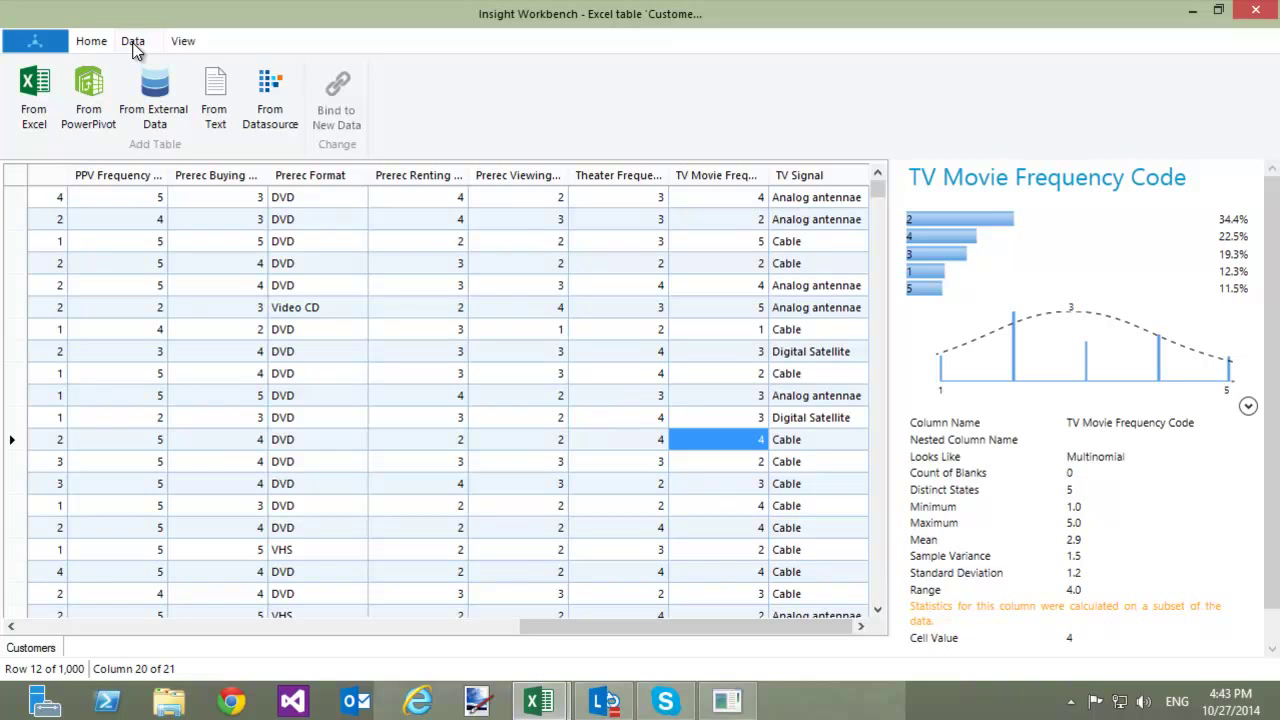
left_click(42, 117)
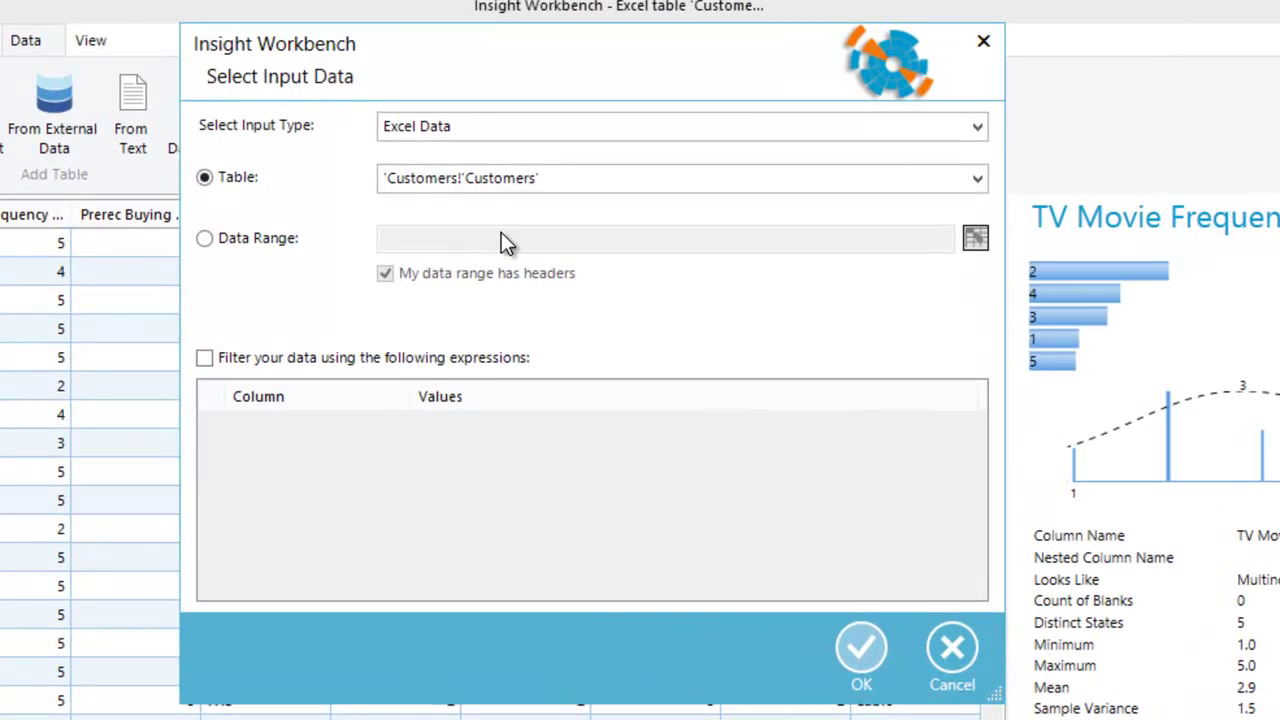
left_click(497, 177)
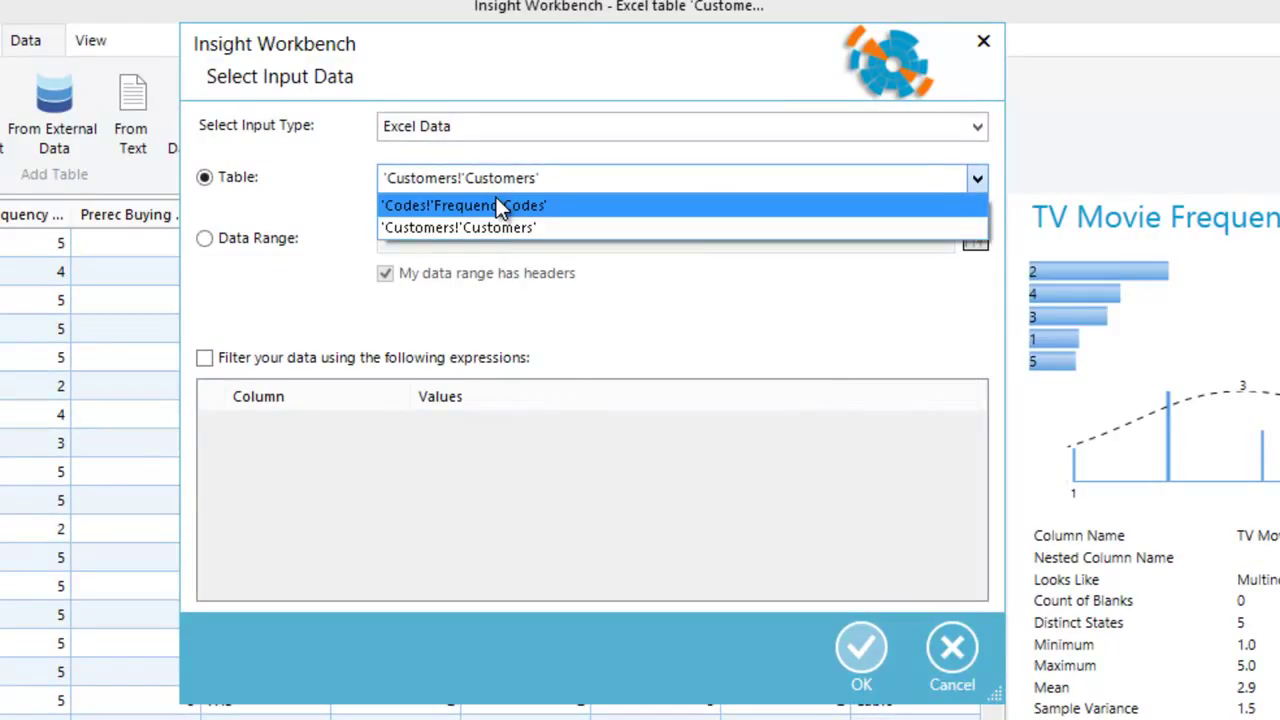
left_click(500, 205)
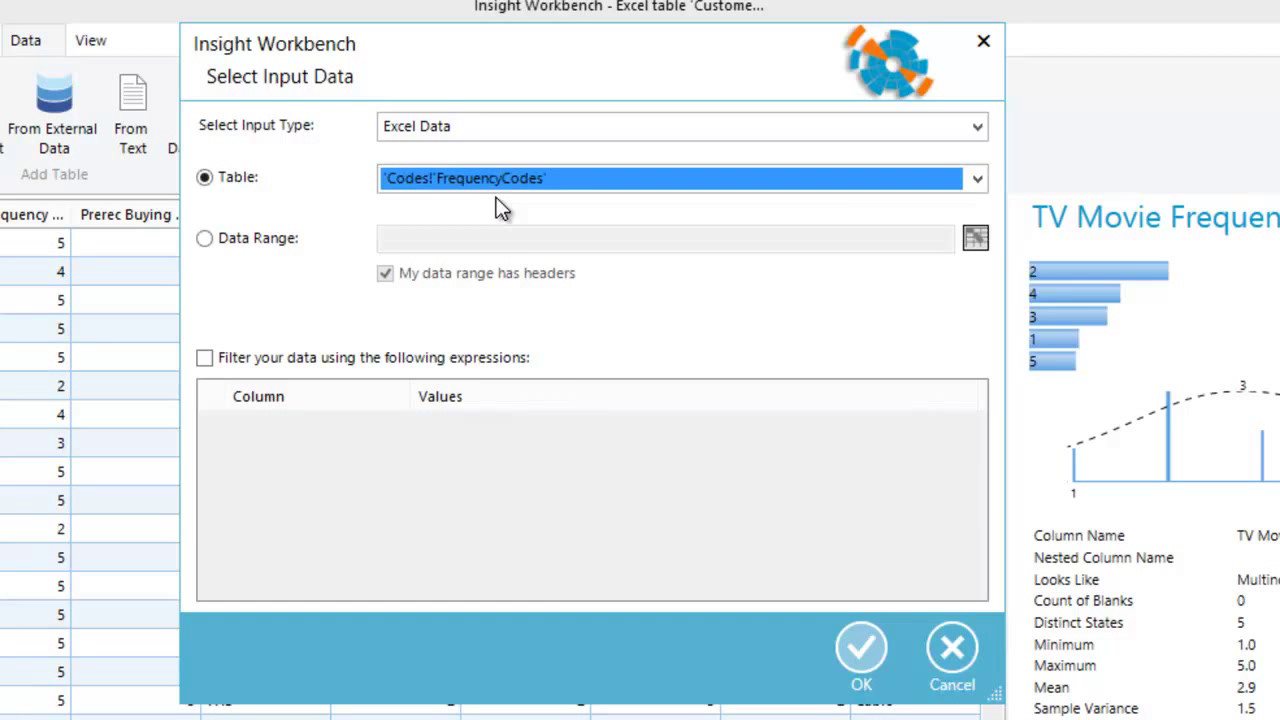
left_click(862, 652)
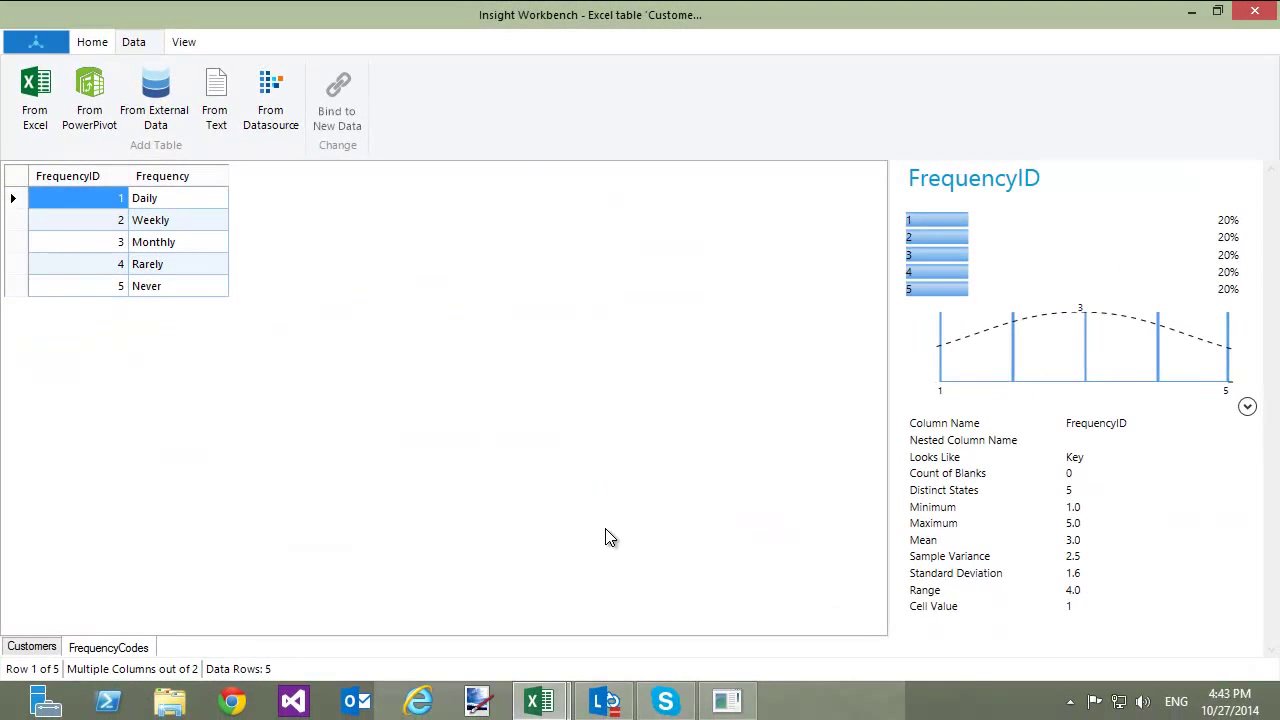
left_click(32, 648)
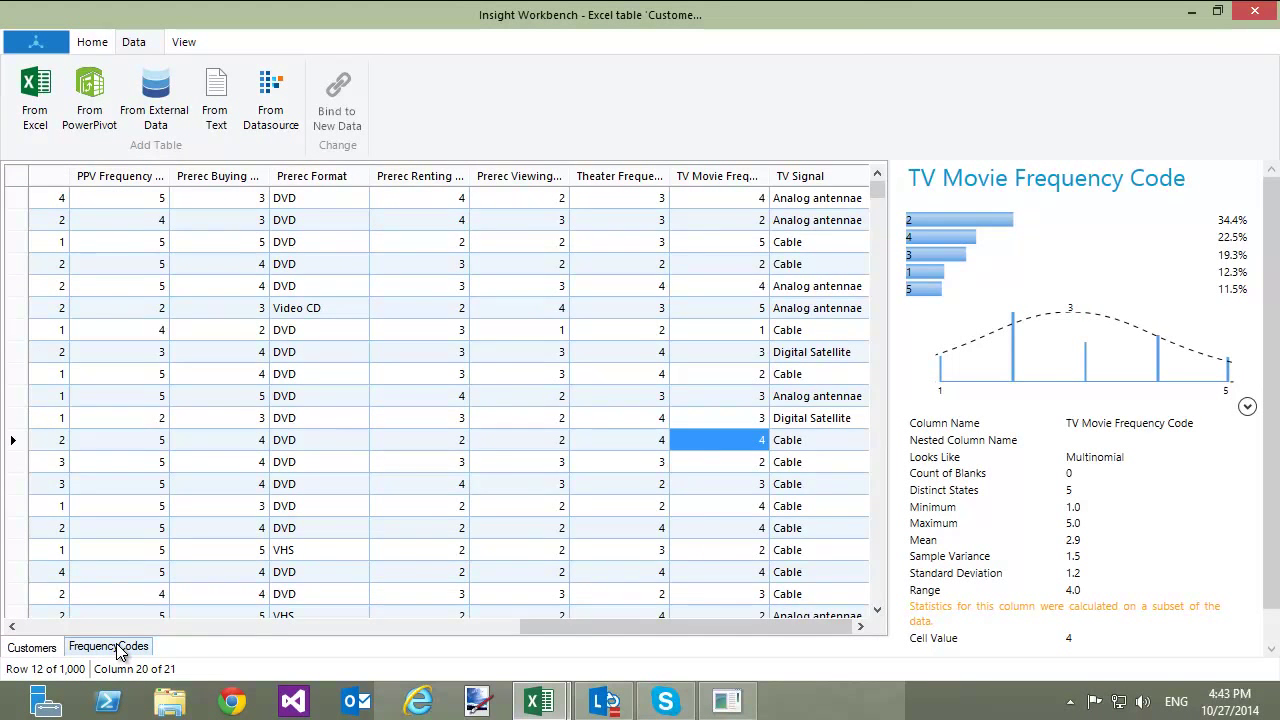
Look up Frequency from FrequencyCodes into Customers, matching FrequencyID to TV Movie Frequency Code.
left_click(119, 651)
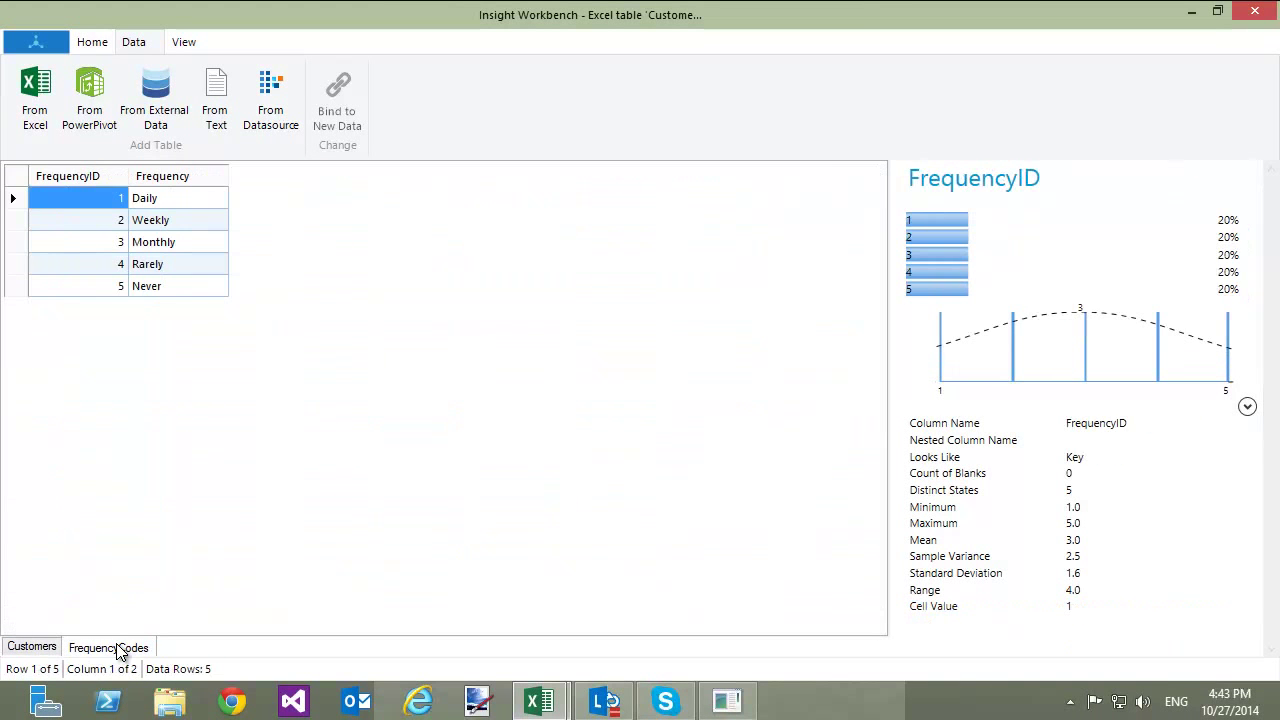
left_click(38, 656)
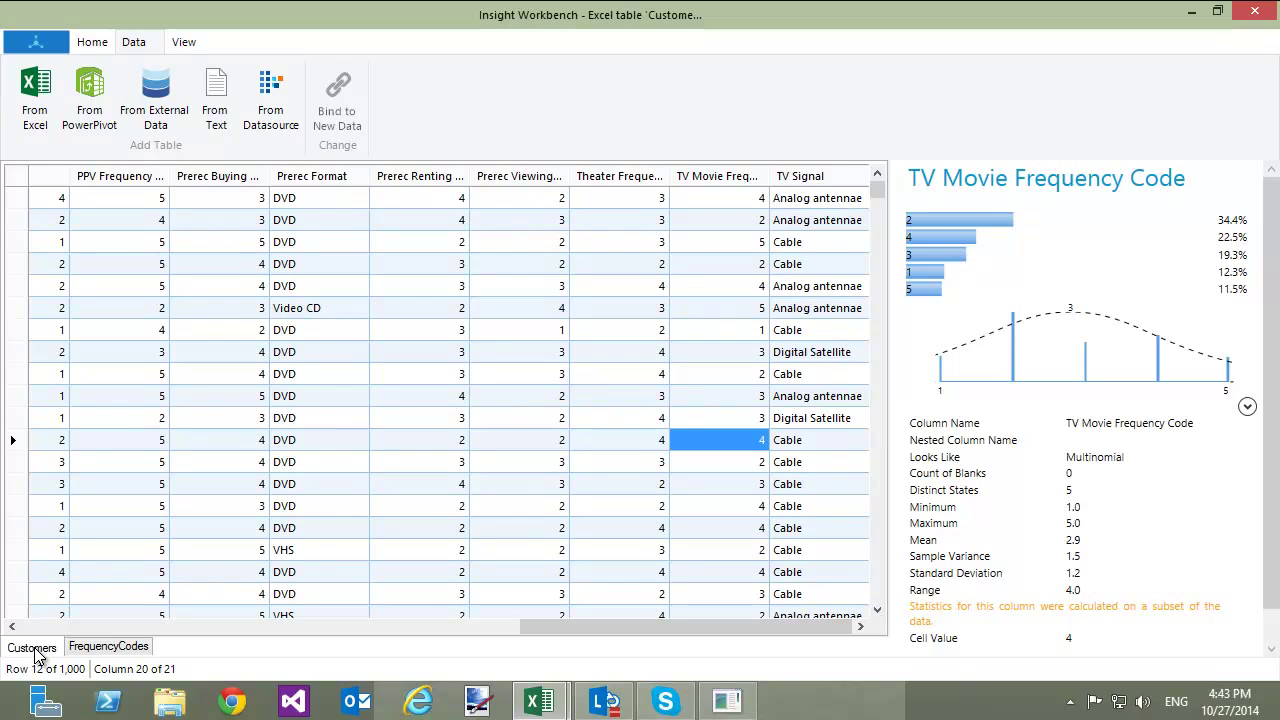
left_click(133, 41)
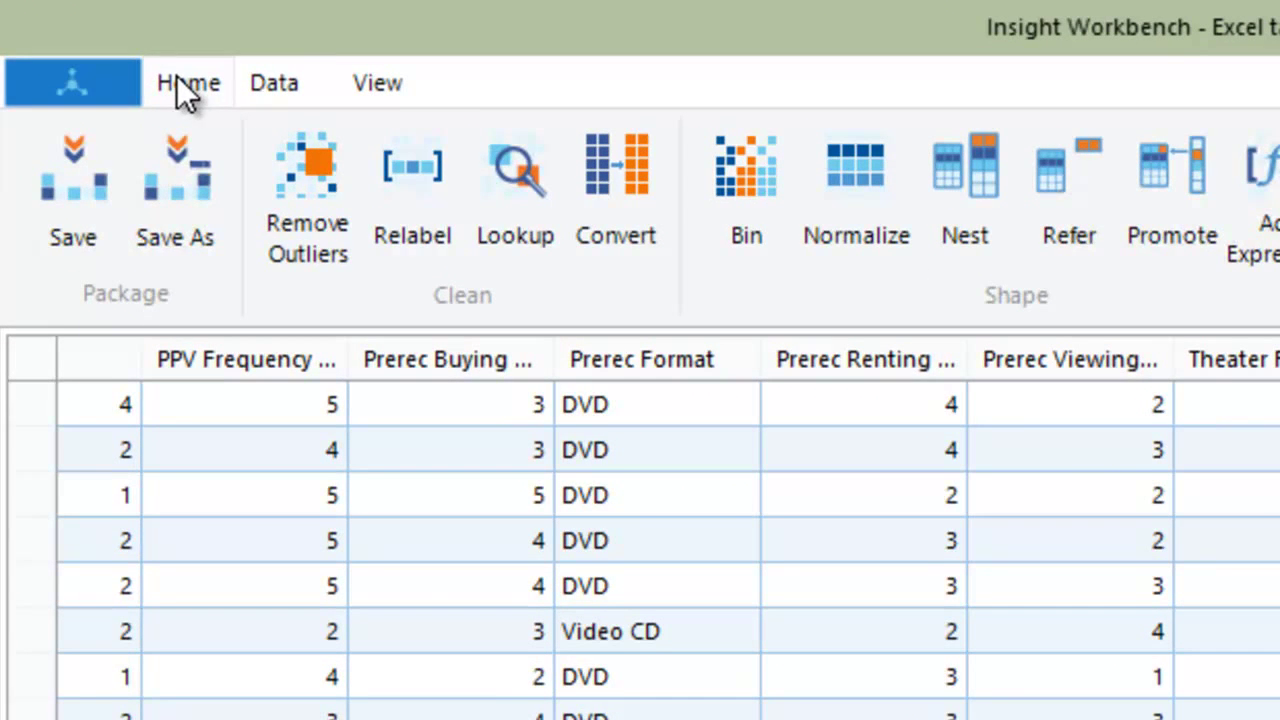
left_click(150, 72)
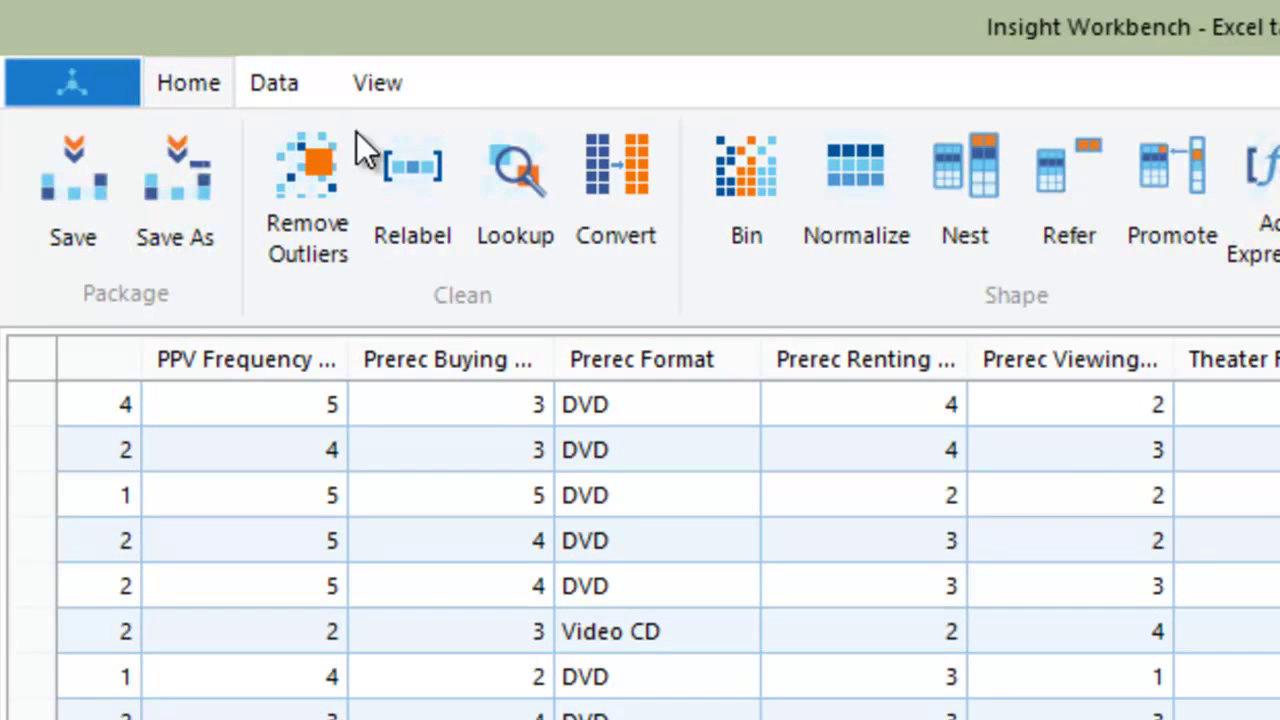
left_click(517, 222)
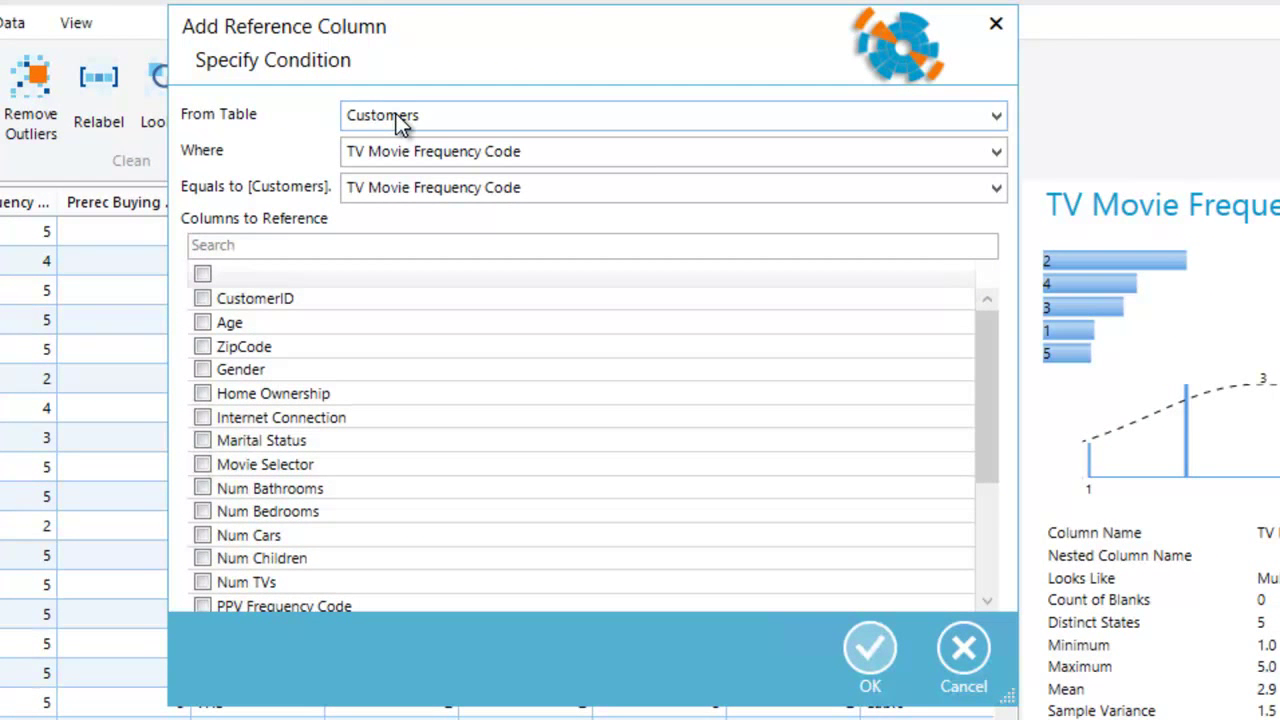
left_click(396, 116)
left_click(377, 164)
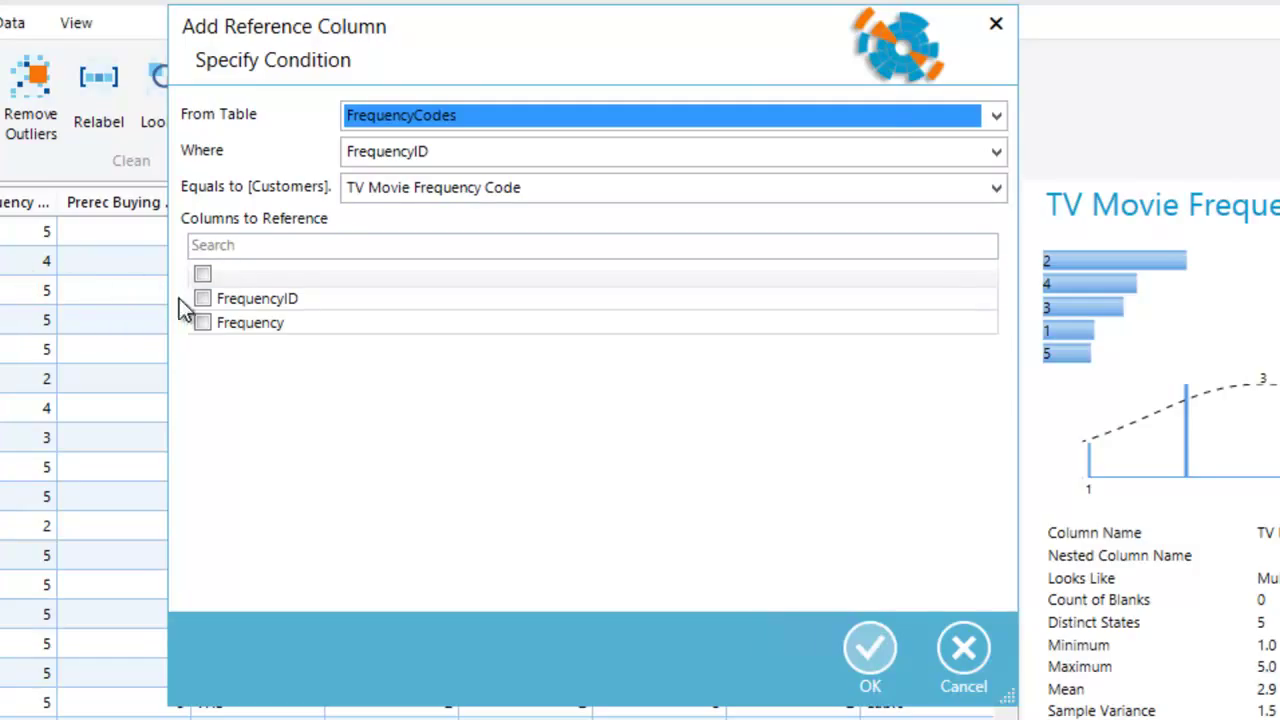
left_click(203, 323)
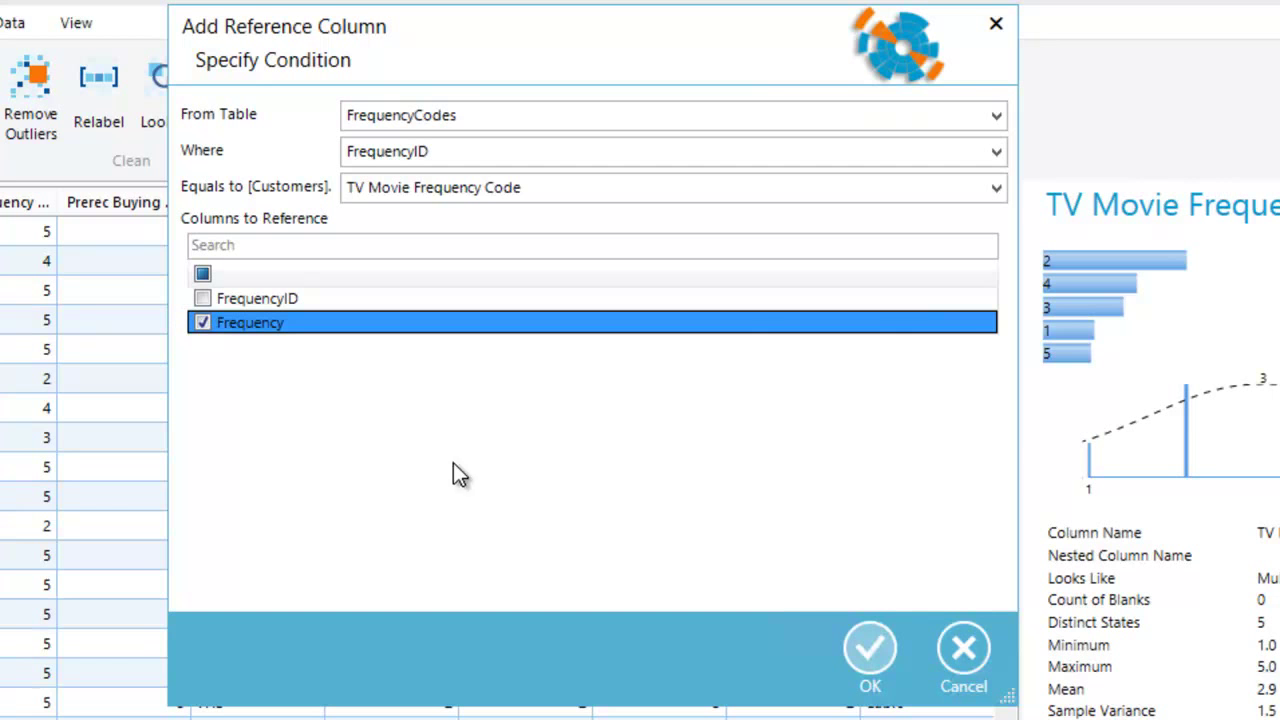
left_click(868, 650)
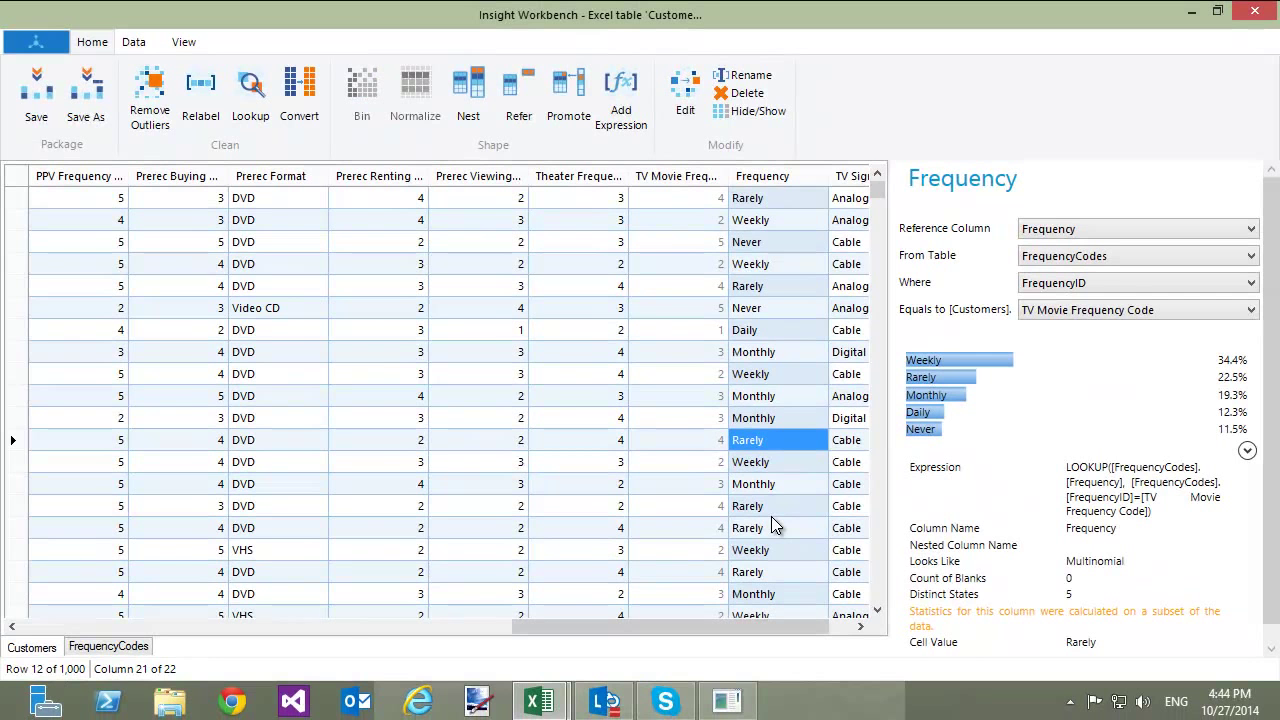
Rename the Frequency column to 'TV Movie Frequency'.
left_click(763, 486)
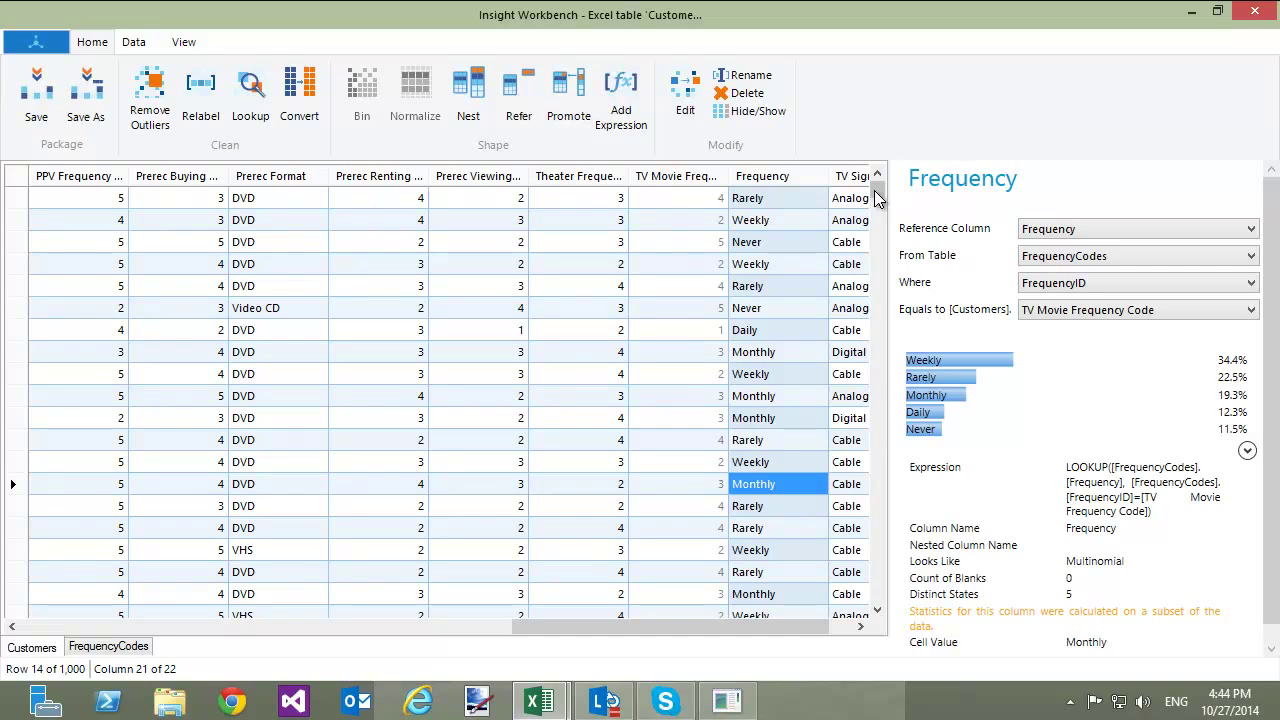
left_click(917, 174)
type("TV ")
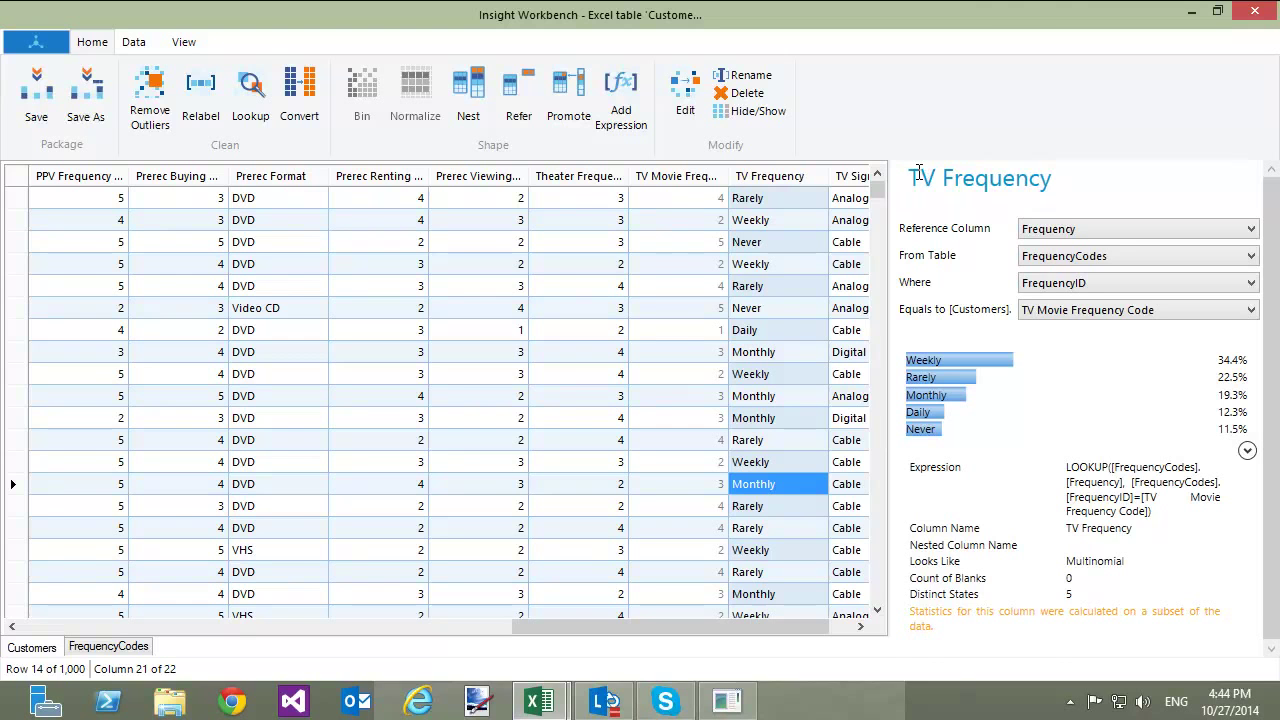
type("Movie")
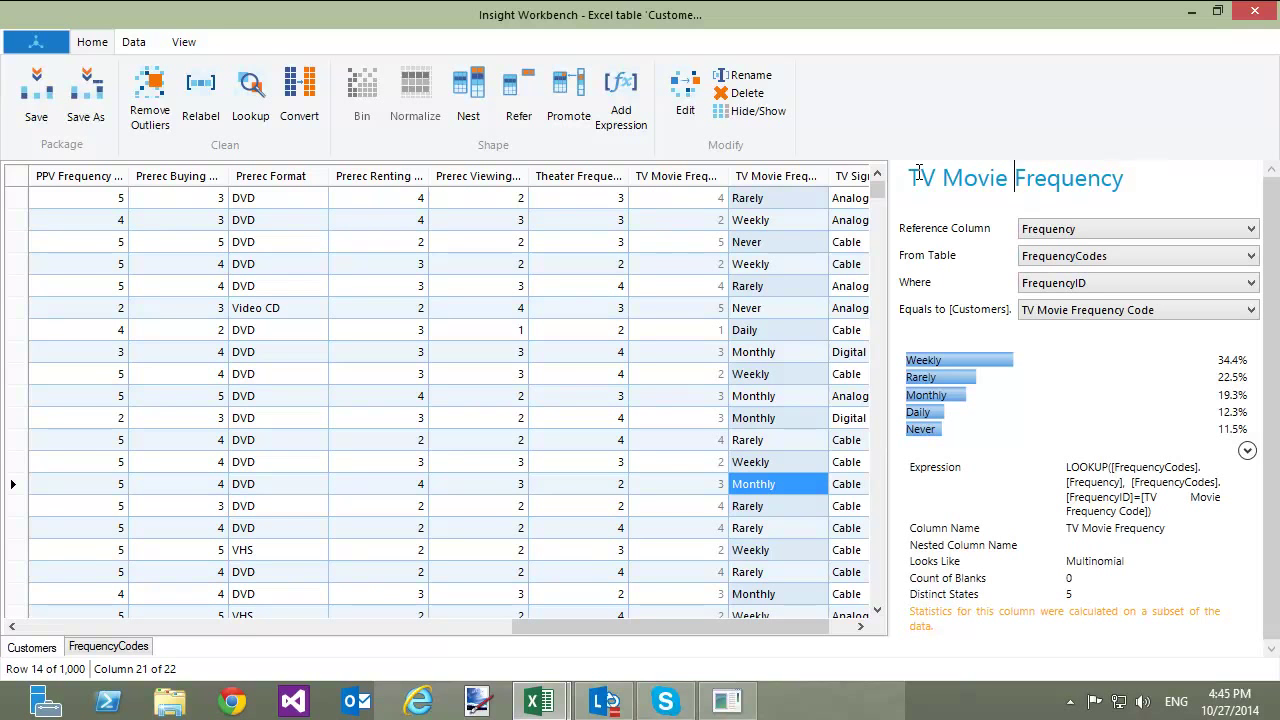
left_click_drag(632, 627, 140, 640)
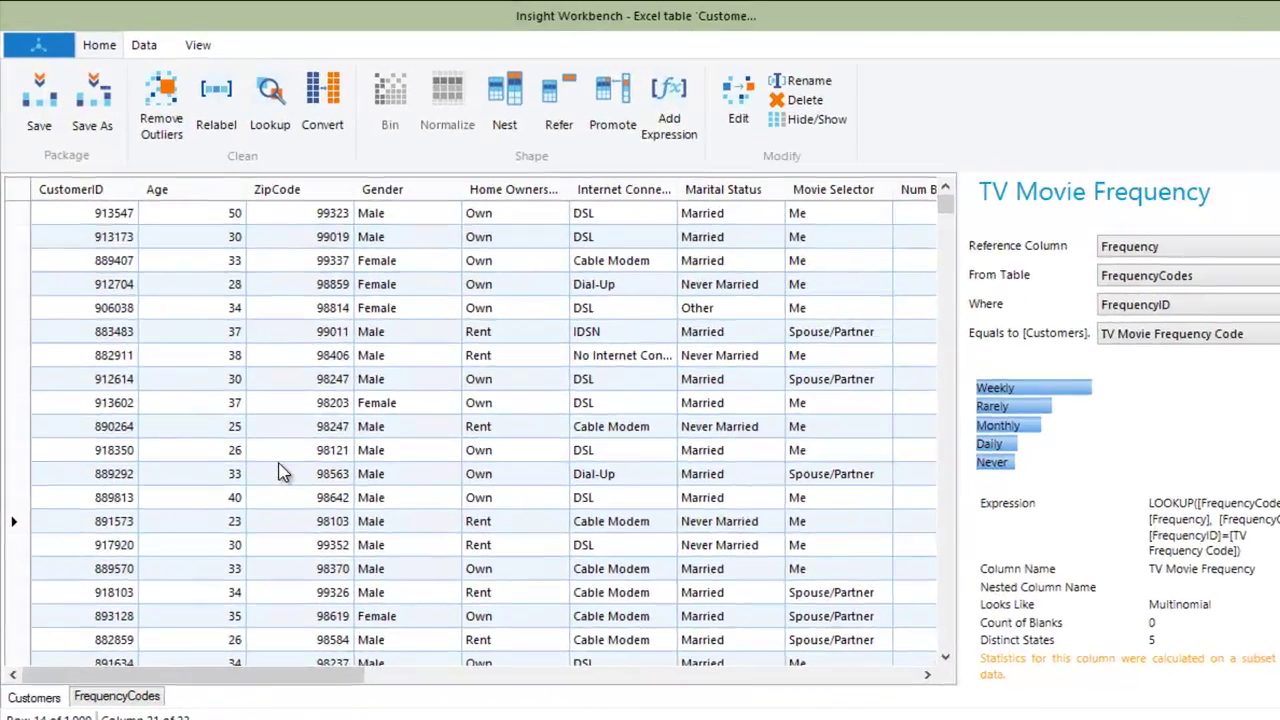
Inspect the Customers ZipCode column and bring up the Add Table commands.
left_click(262, 438)
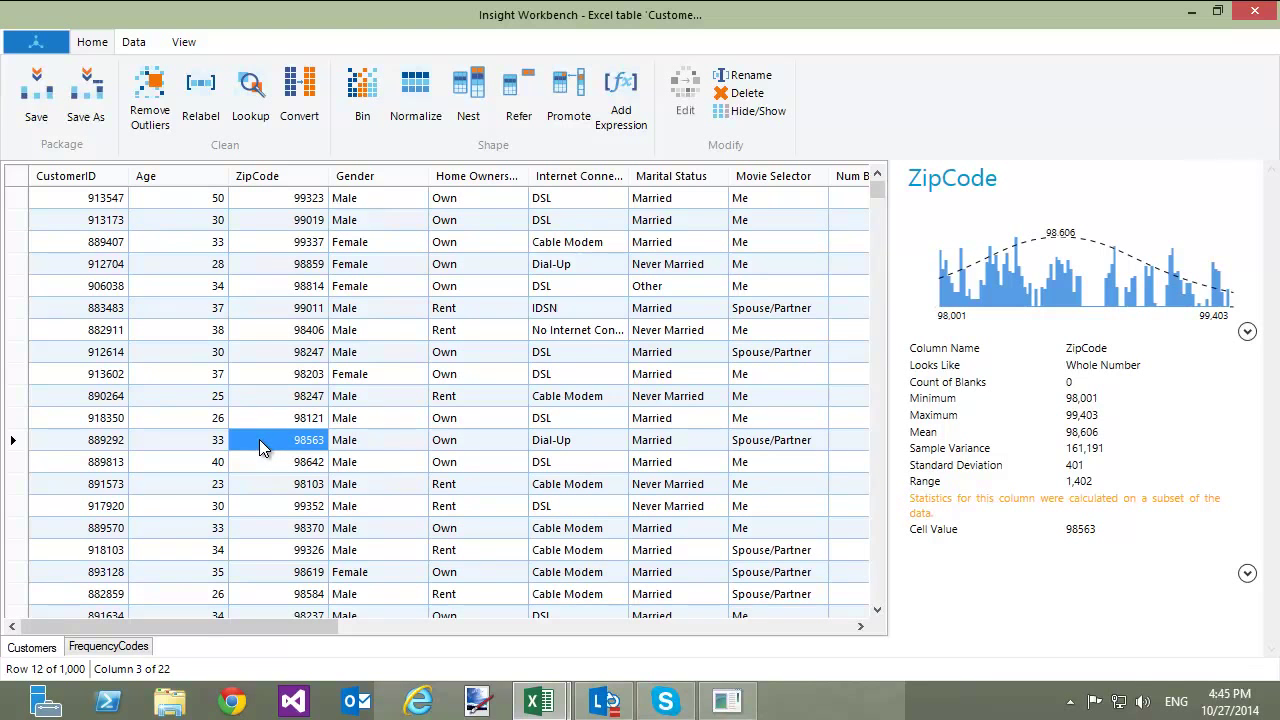
left_click(132, 42)
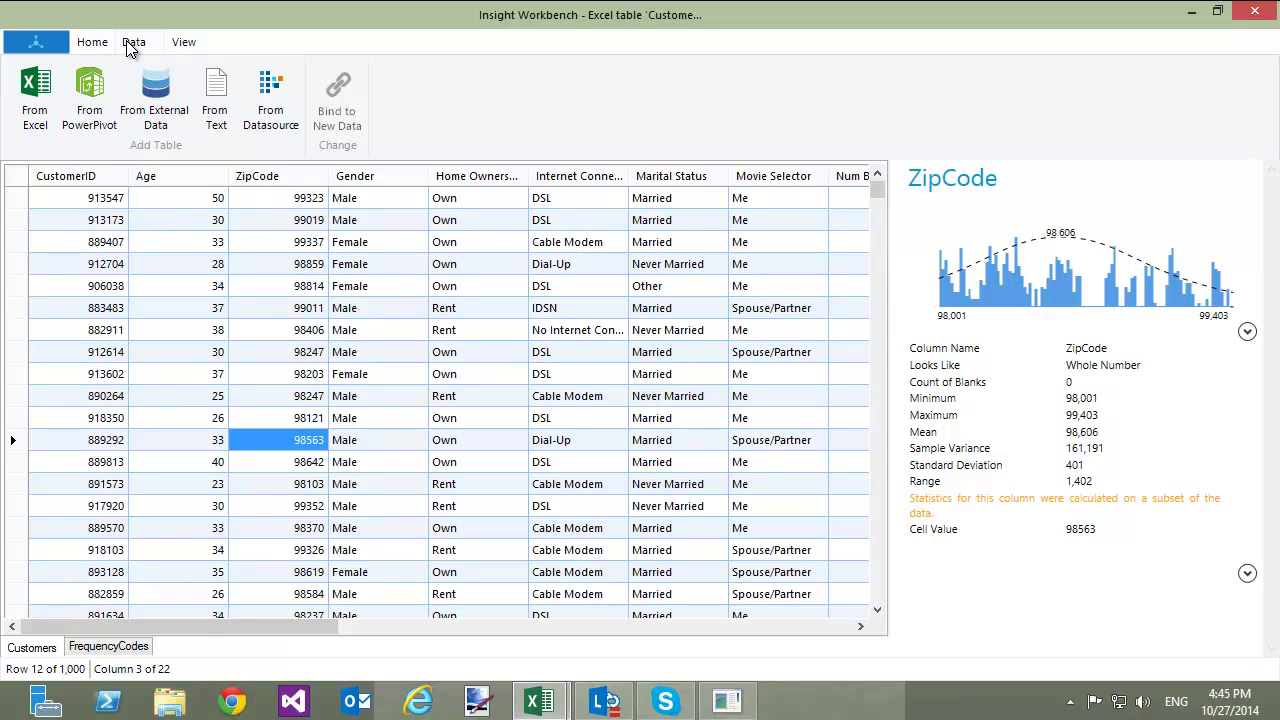
Import DemographicInformation.csv as a new DemographicInformation table after reviewing its advanced options.
left_click(218, 106)
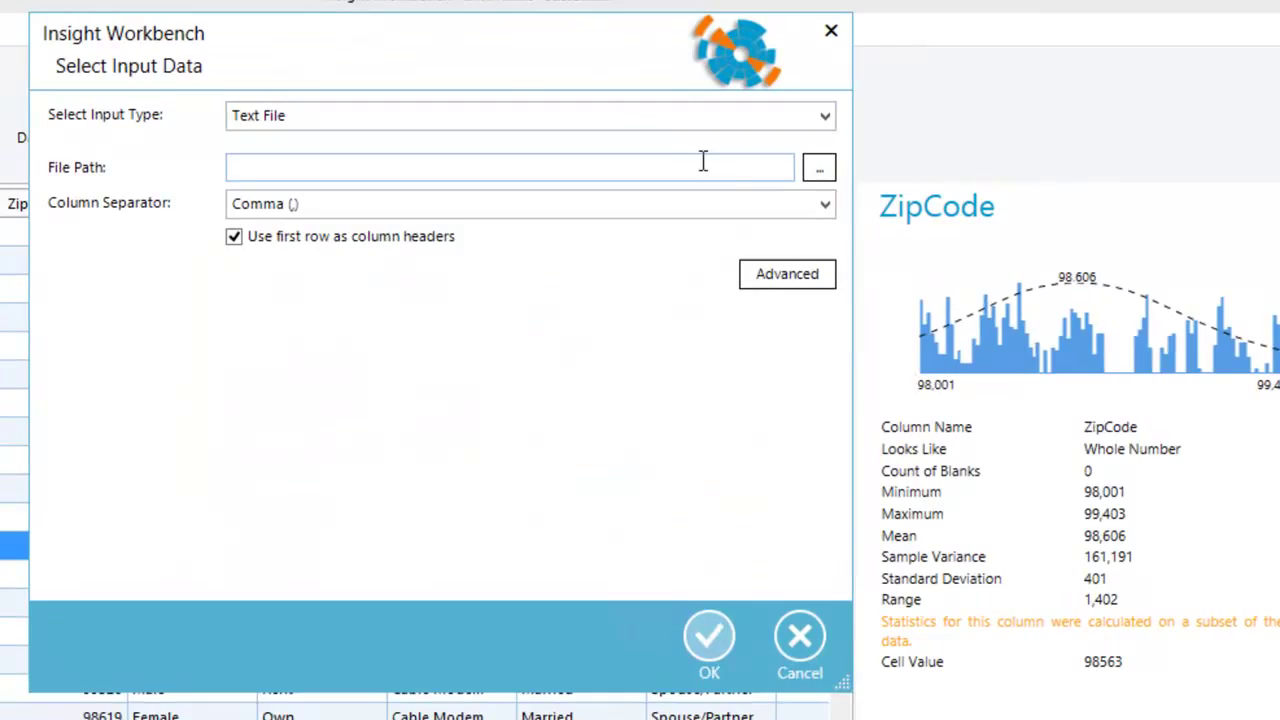
left_click(819, 170)
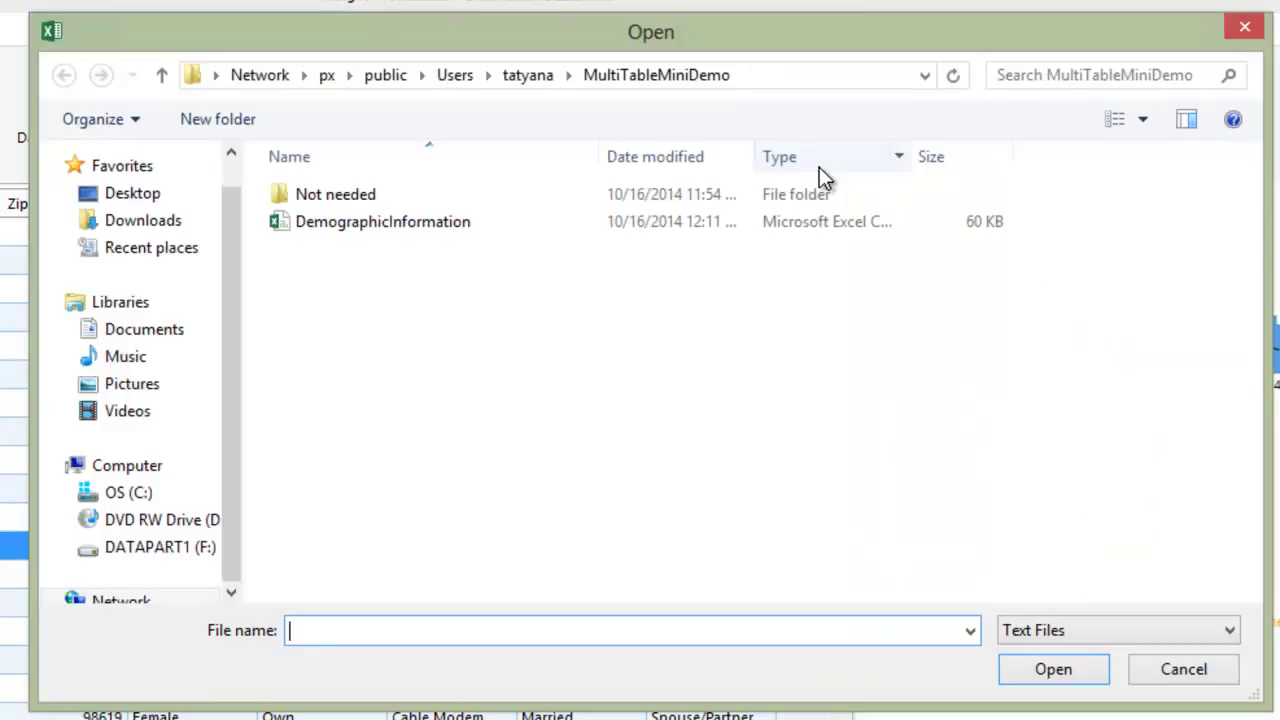
left_click(428, 230)
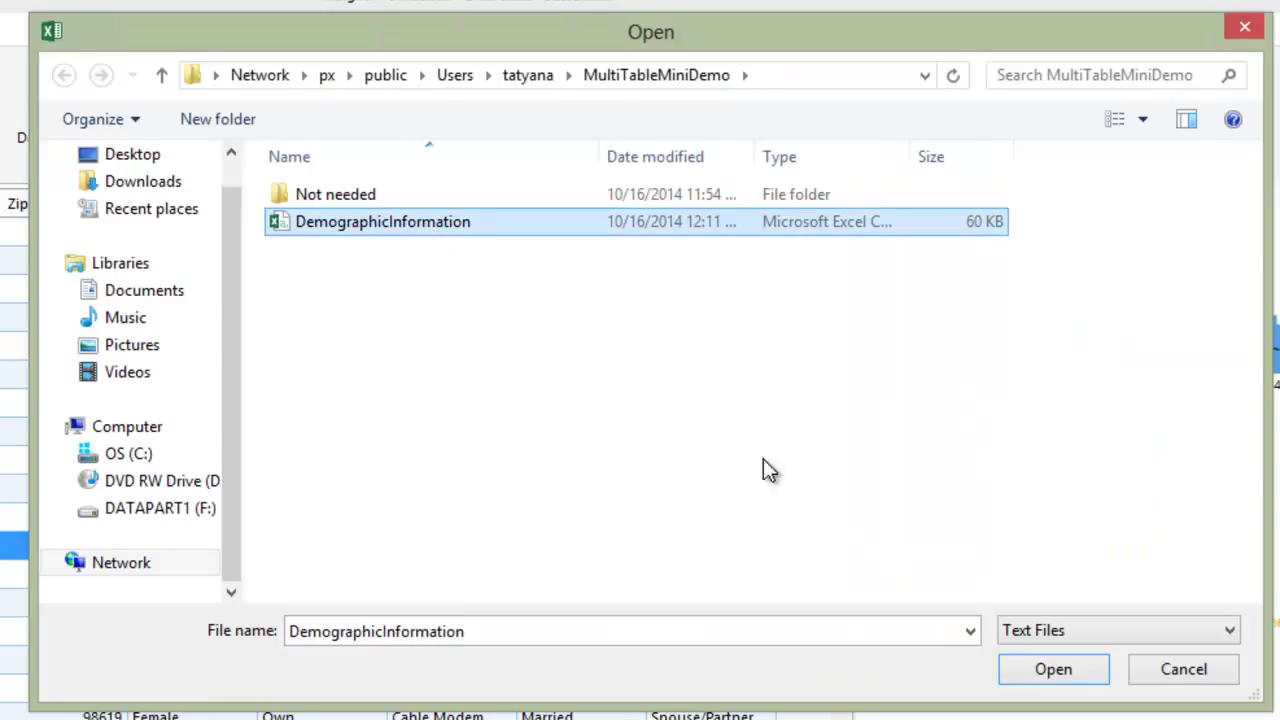
left_click(1033, 676)
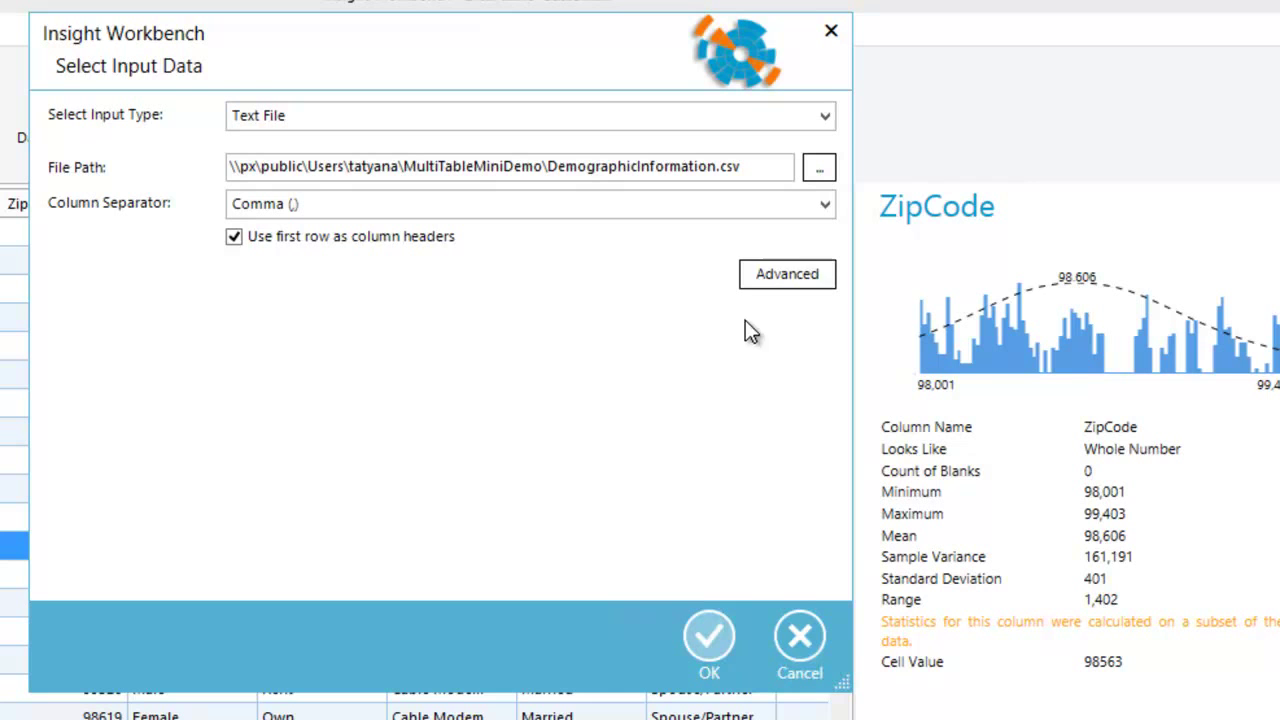
left_click(785, 274)
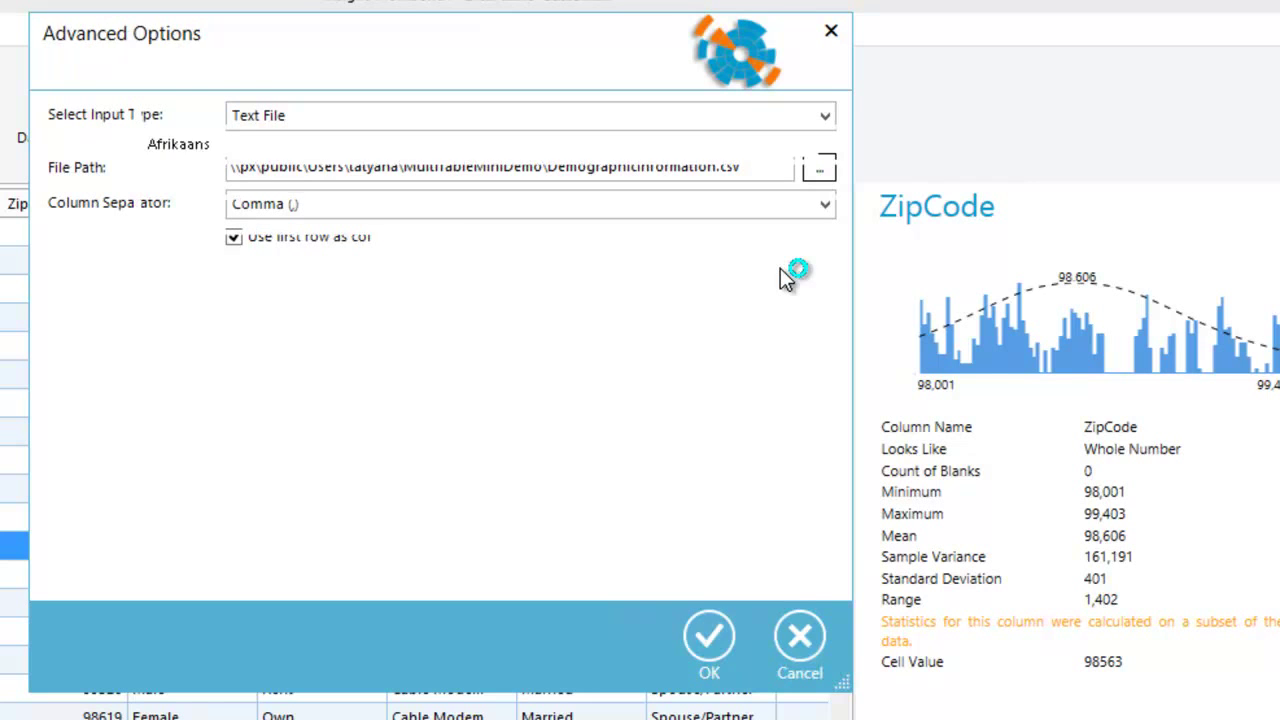
left_click_drag(834, 362, 760, 600)
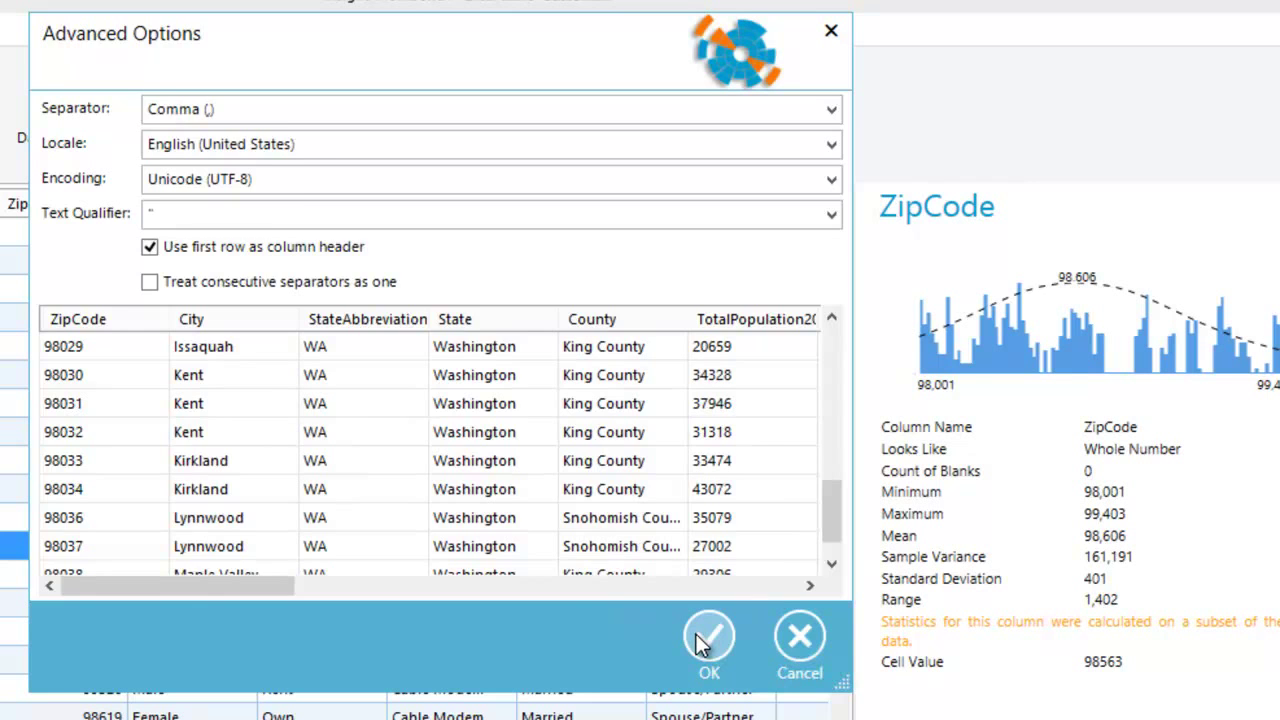
left_click(696, 634)
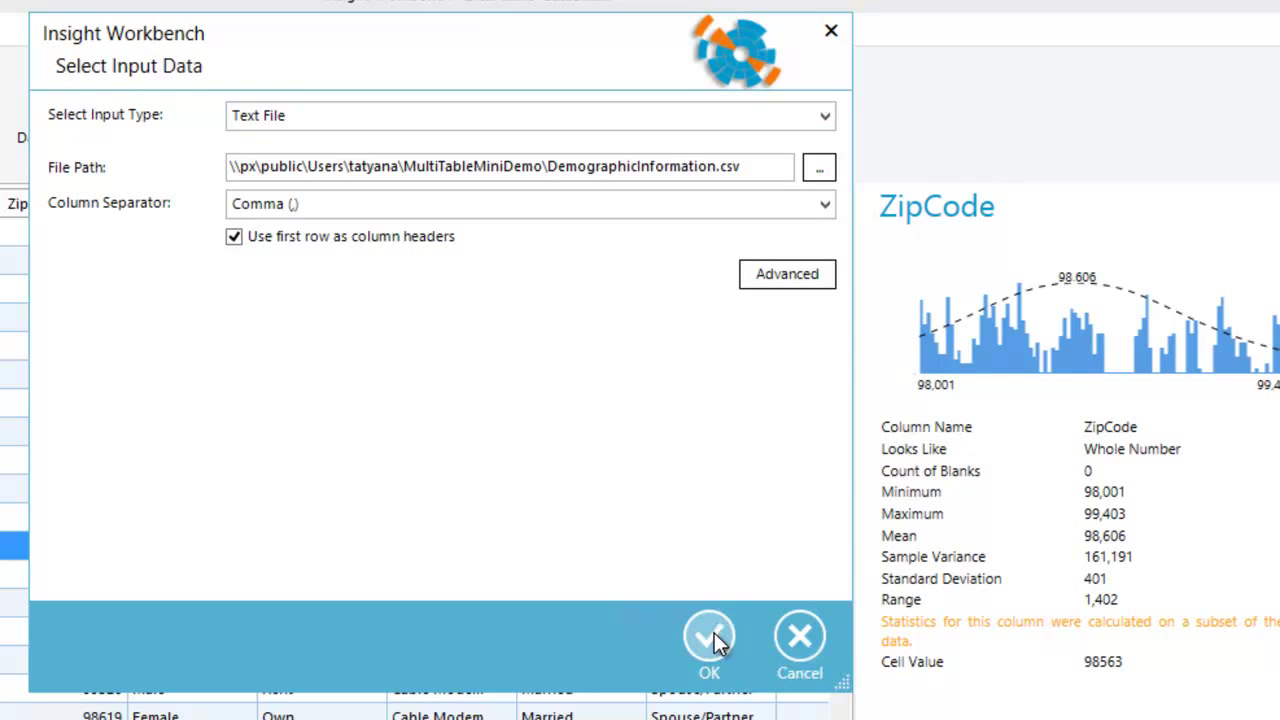
left_click(712, 638)
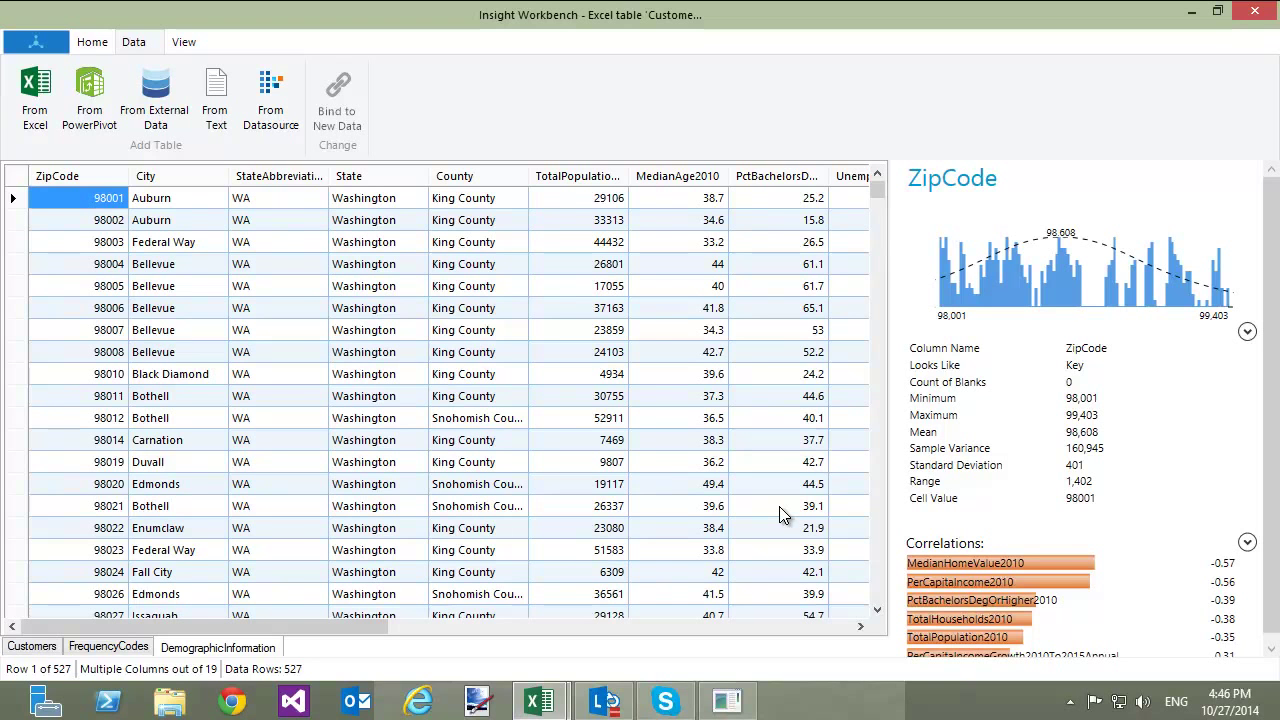
Reference City, State and UnemploymentRate2010 from DemographicInformation into Customers, excluding ZipCode.
left_click(40, 650)
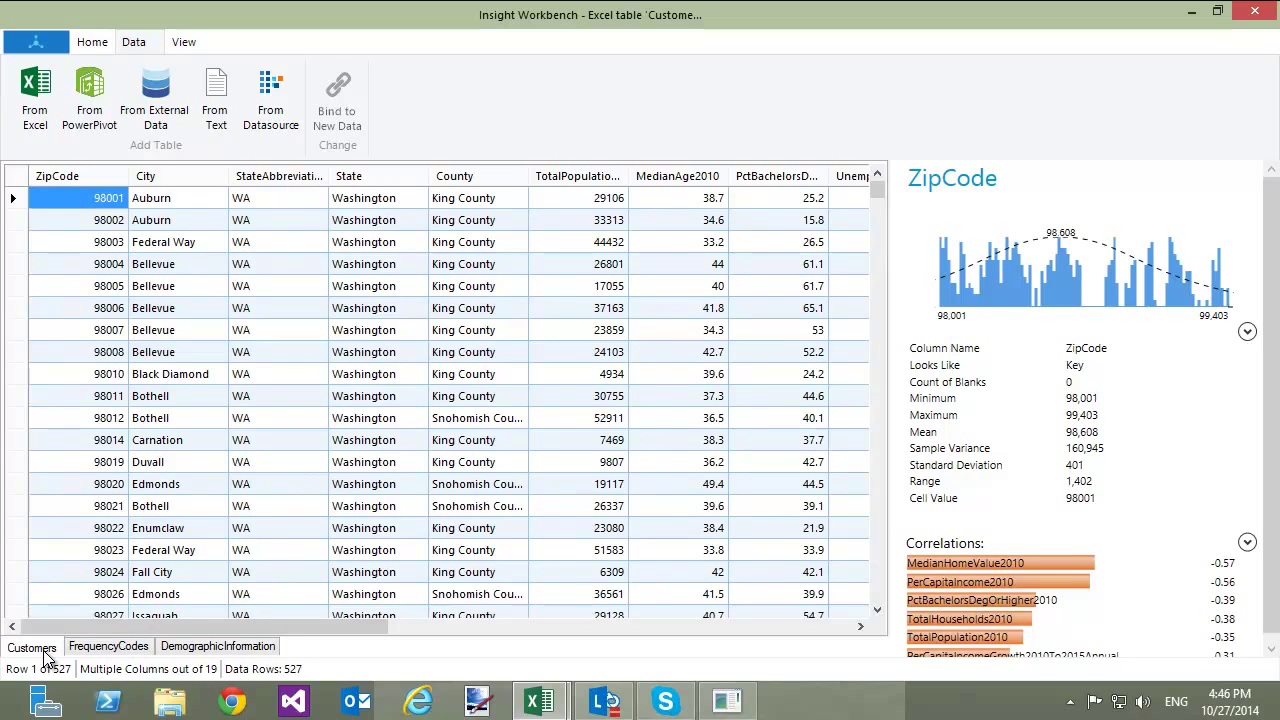
left_click(92, 44)
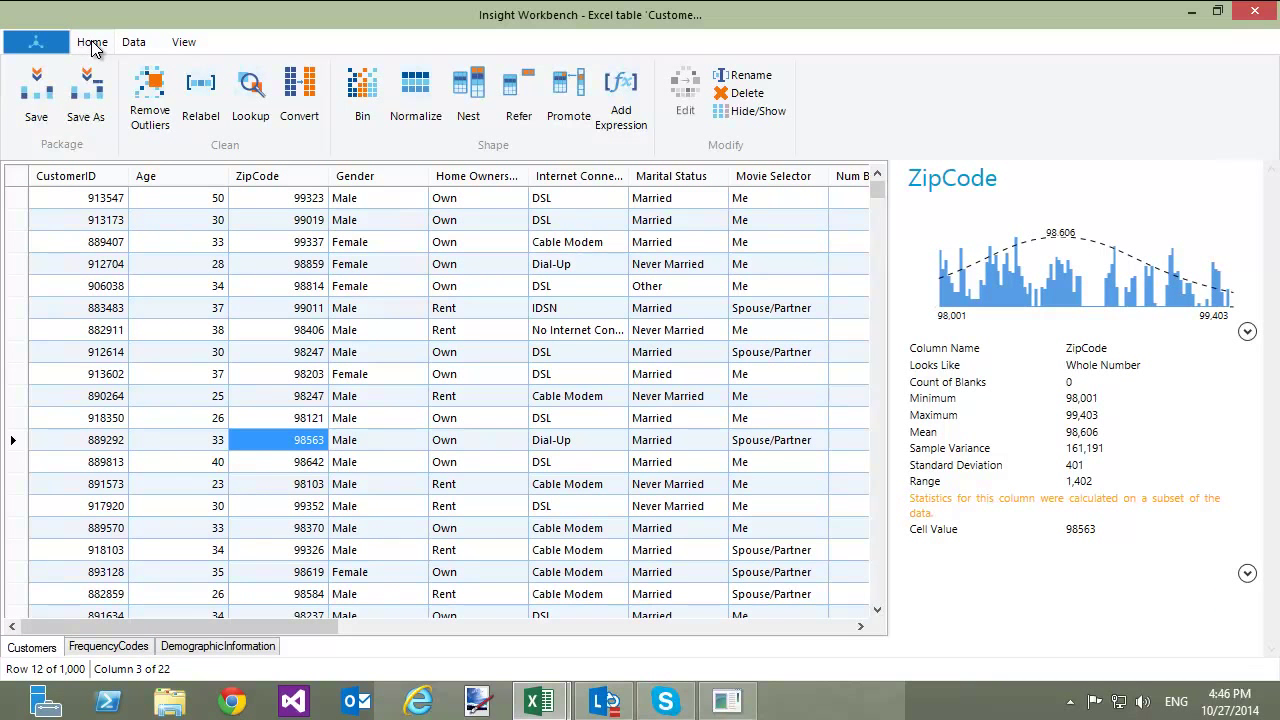
left_click(518, 118)
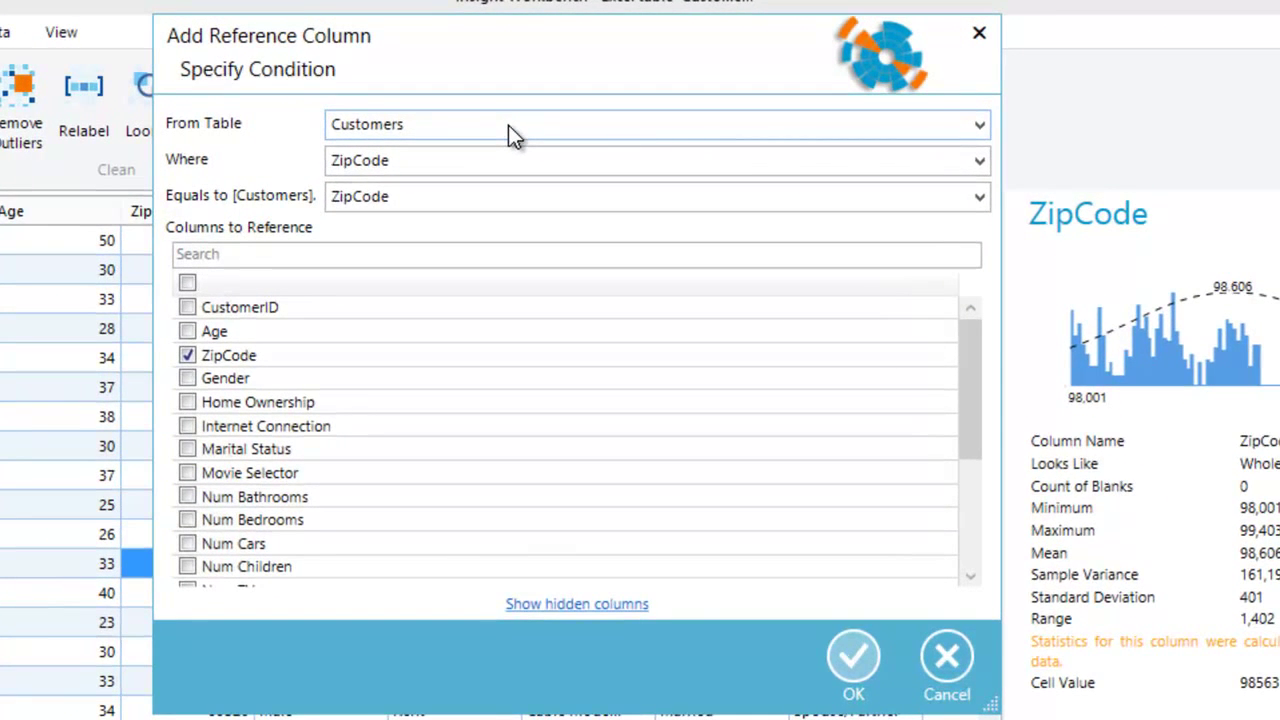
left_click(508, 125)
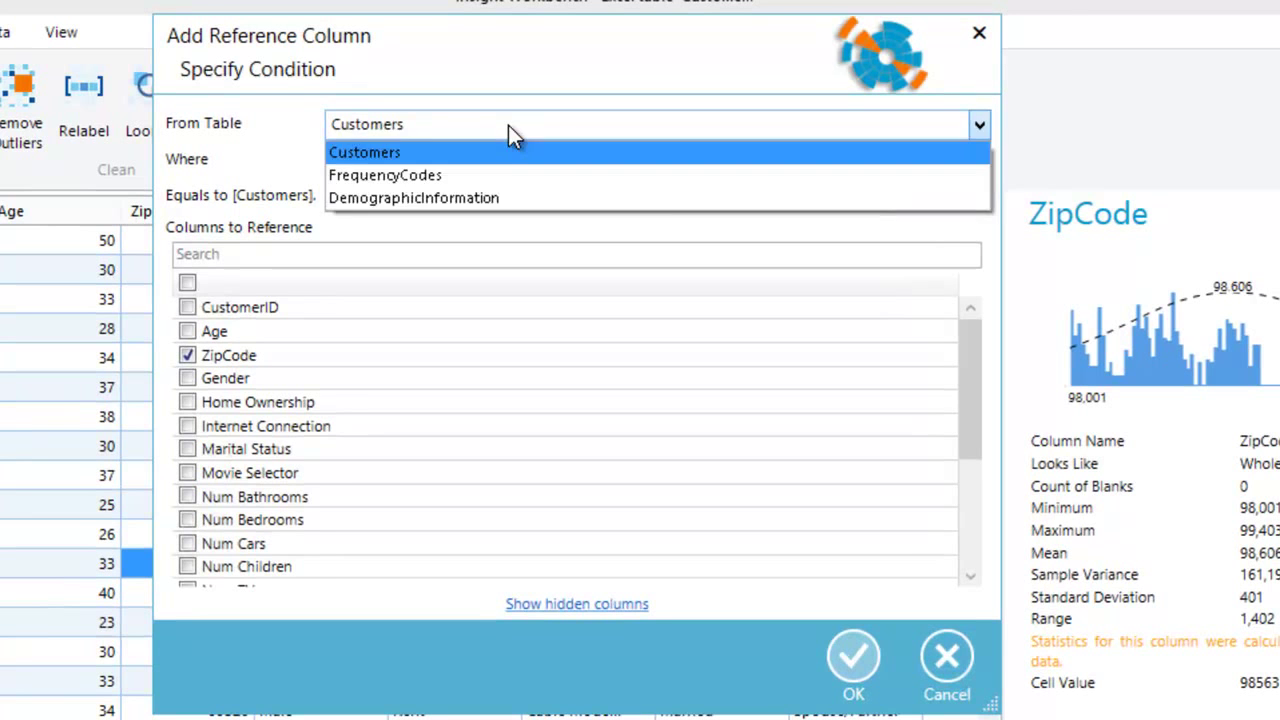
left_click(488, 195)
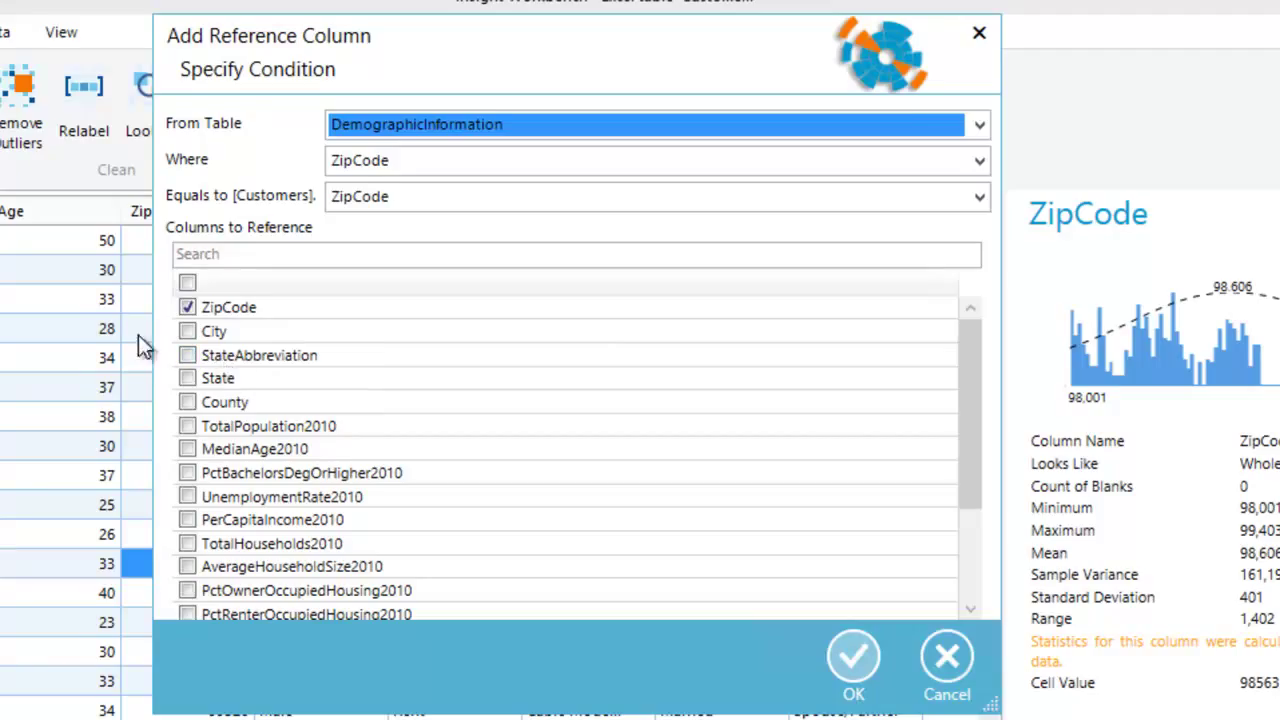
left_click(188, 307)
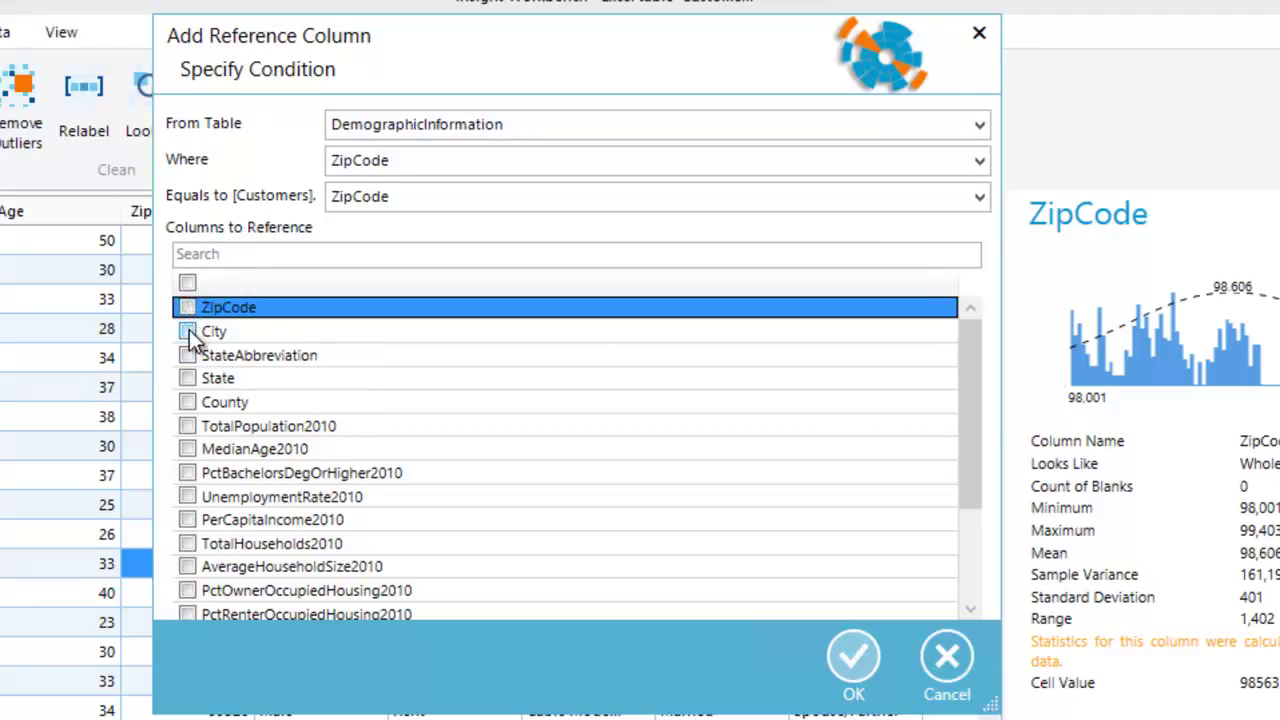
left_click(187, 331)
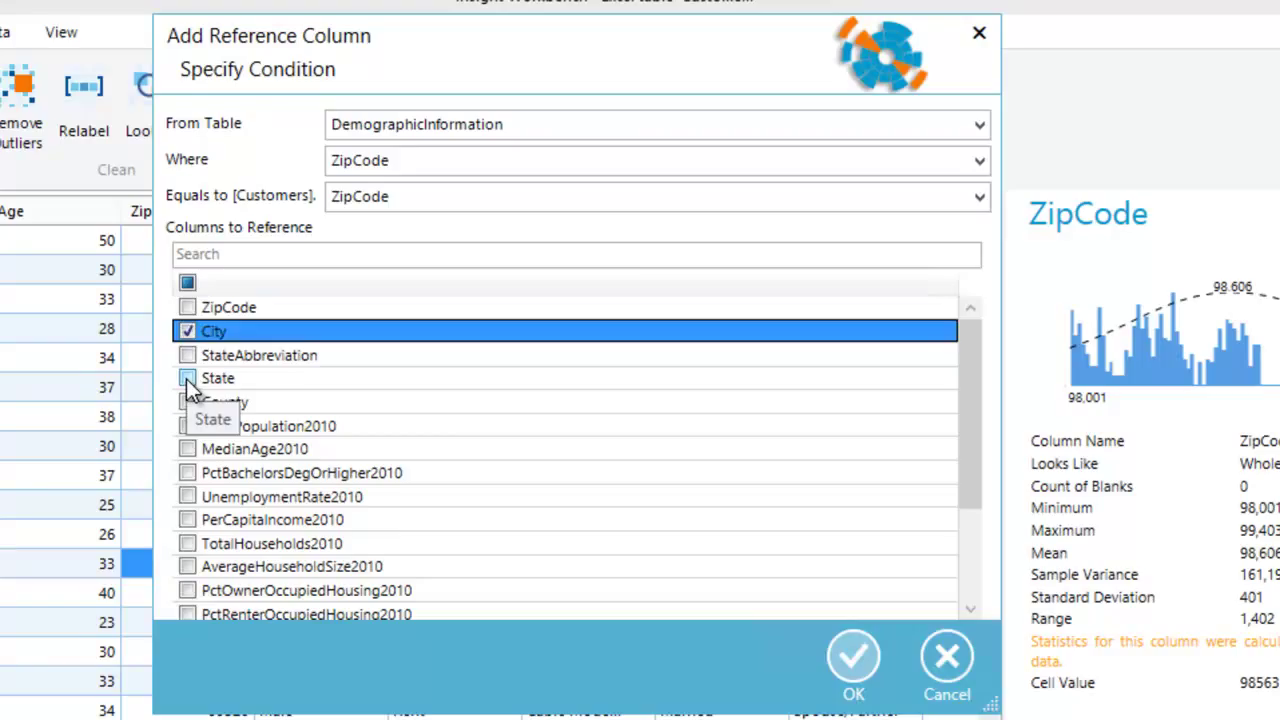
left_click(187, 378)
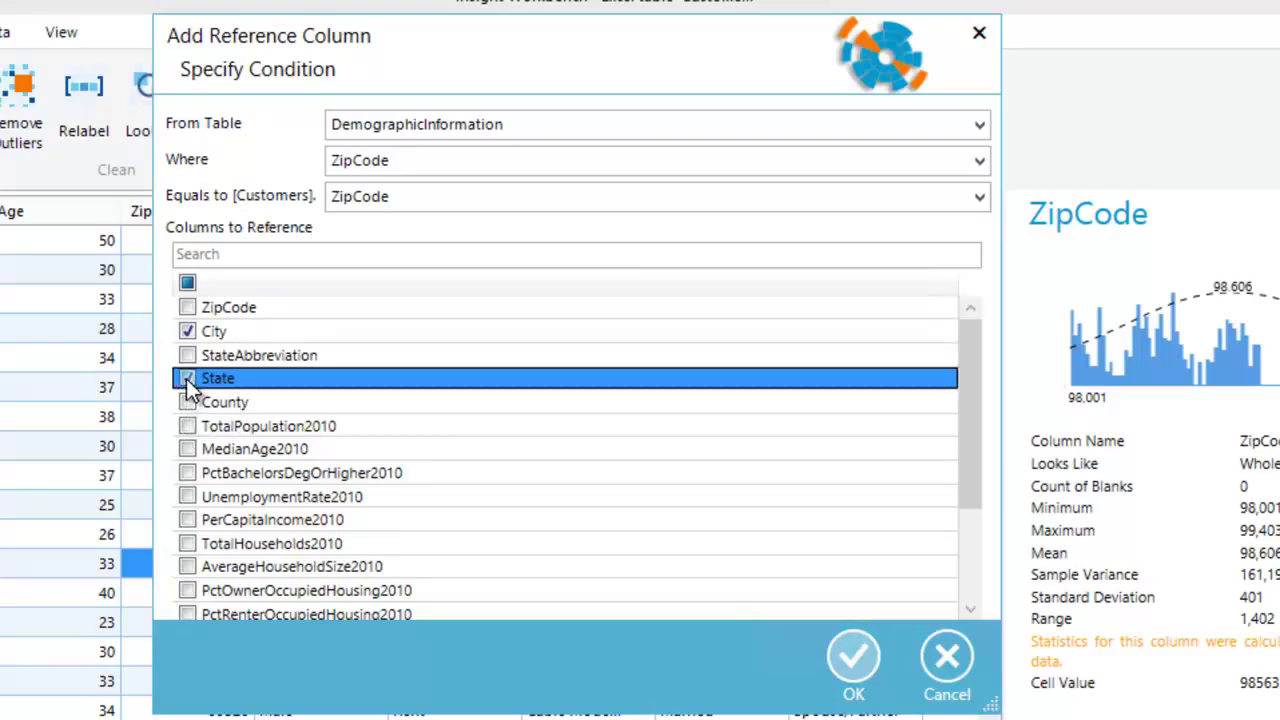
left_click(188, 497)
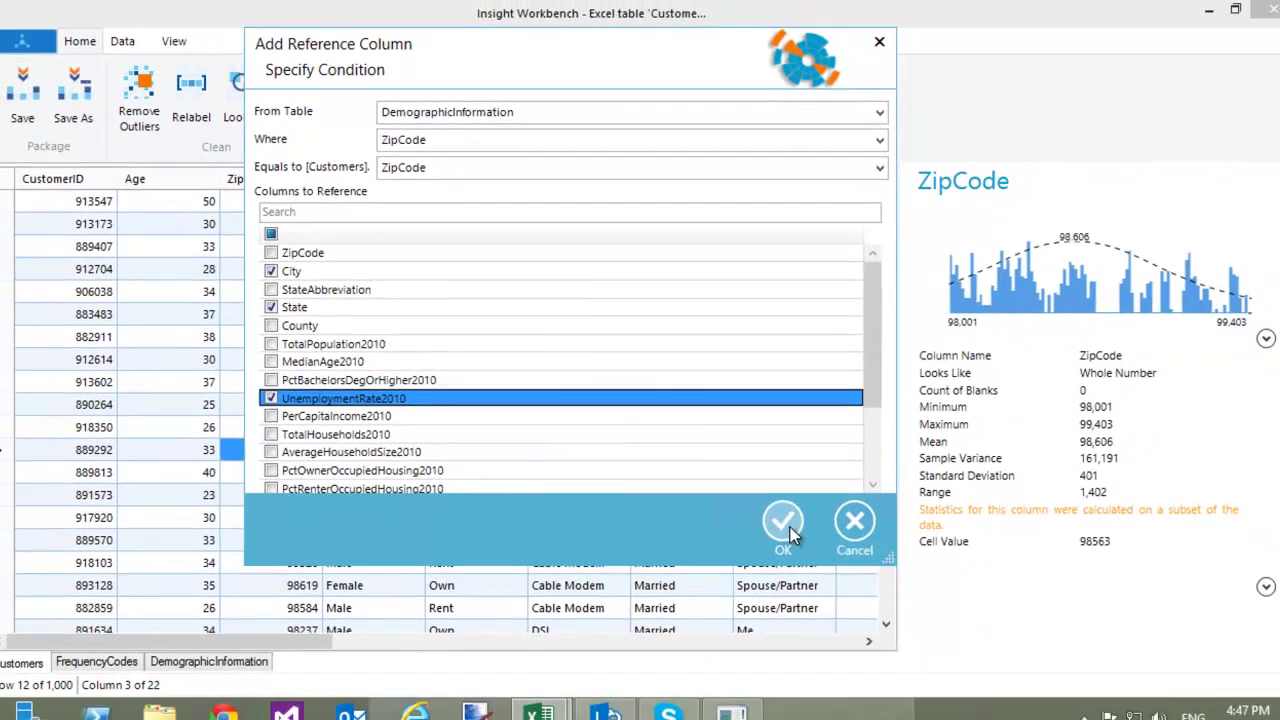
left_click(853, 656)
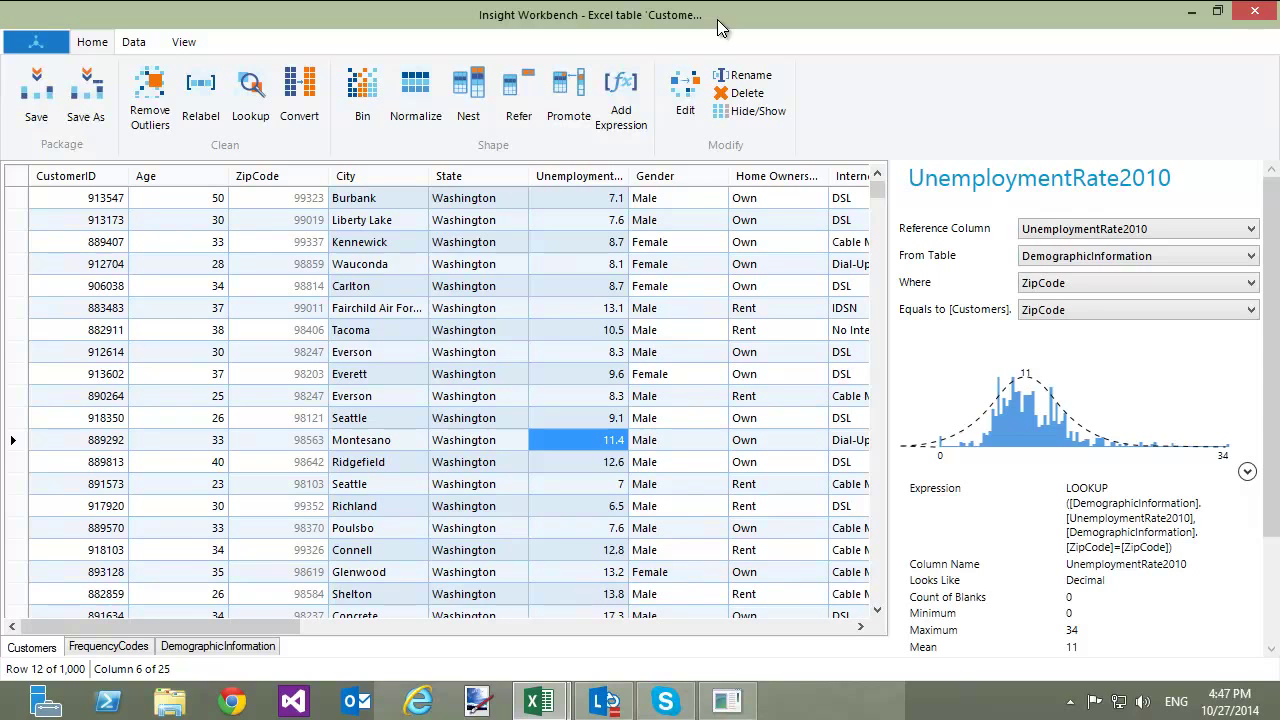
Import [dbo].[Movies] from SqlServer Data as a new Movies table.
left_click(137, 42)
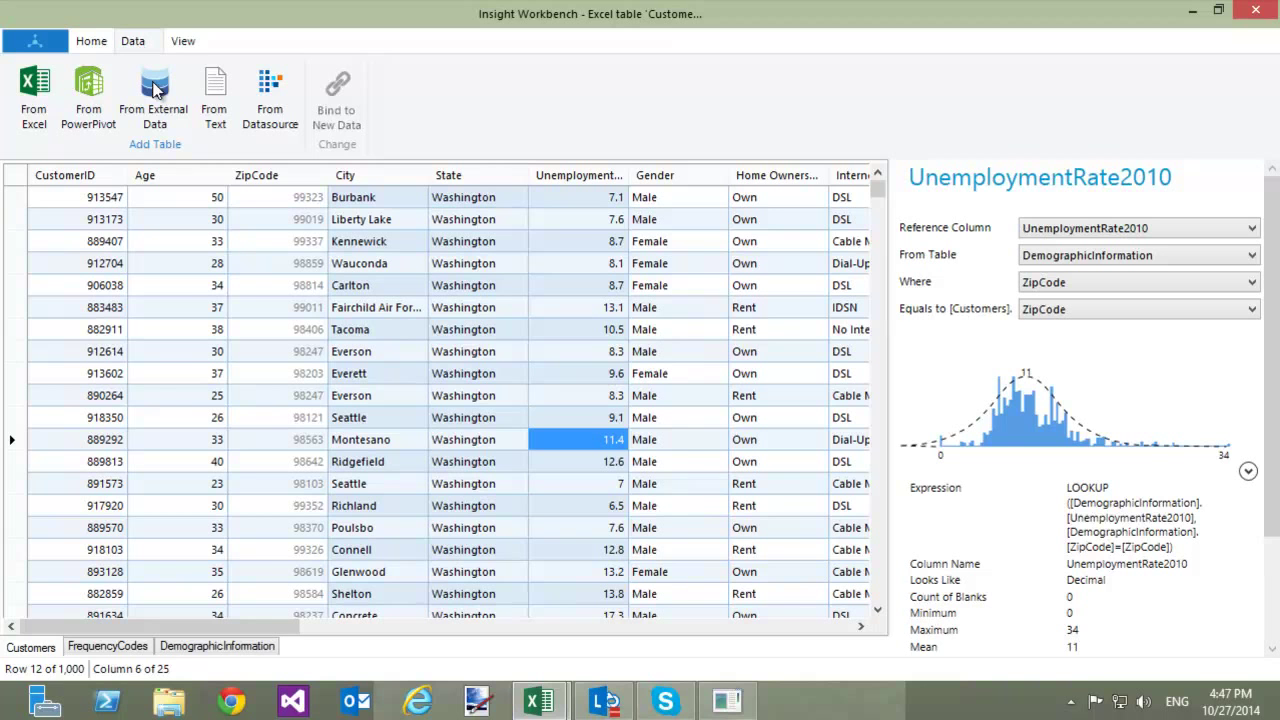
left_click(157, 117)
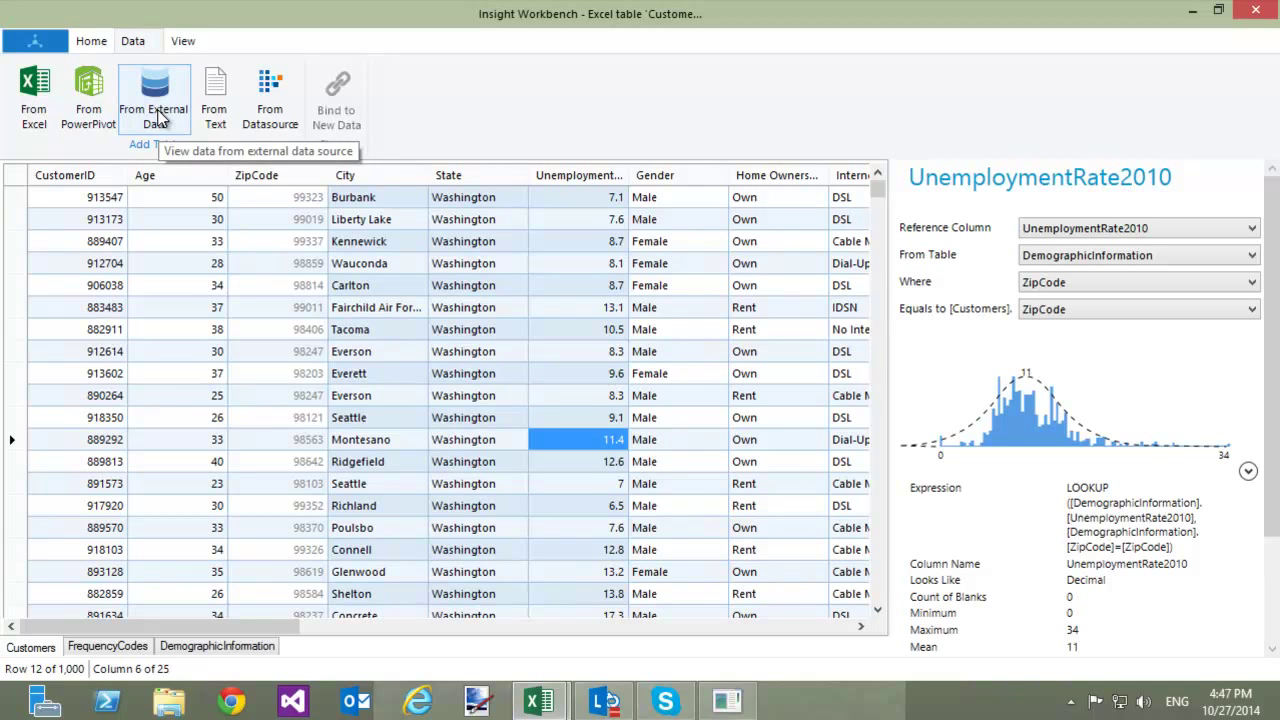
left_click(437, 107)
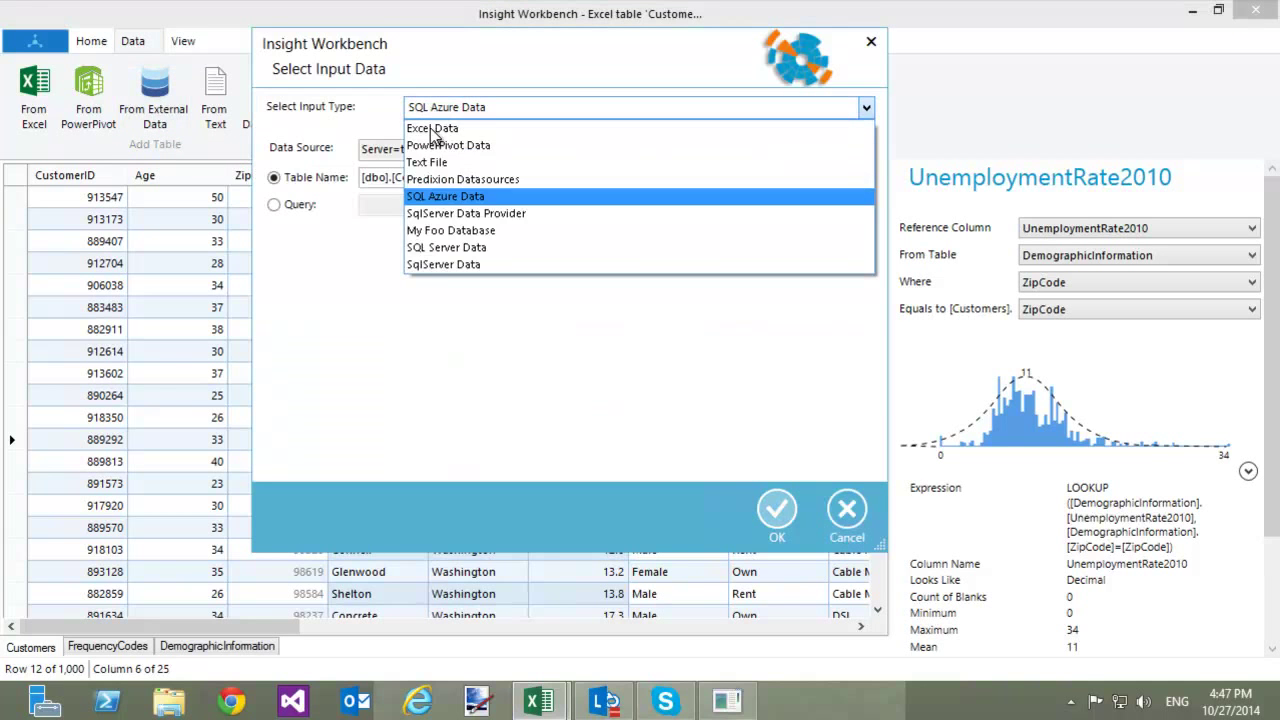
left_click(439, 264)
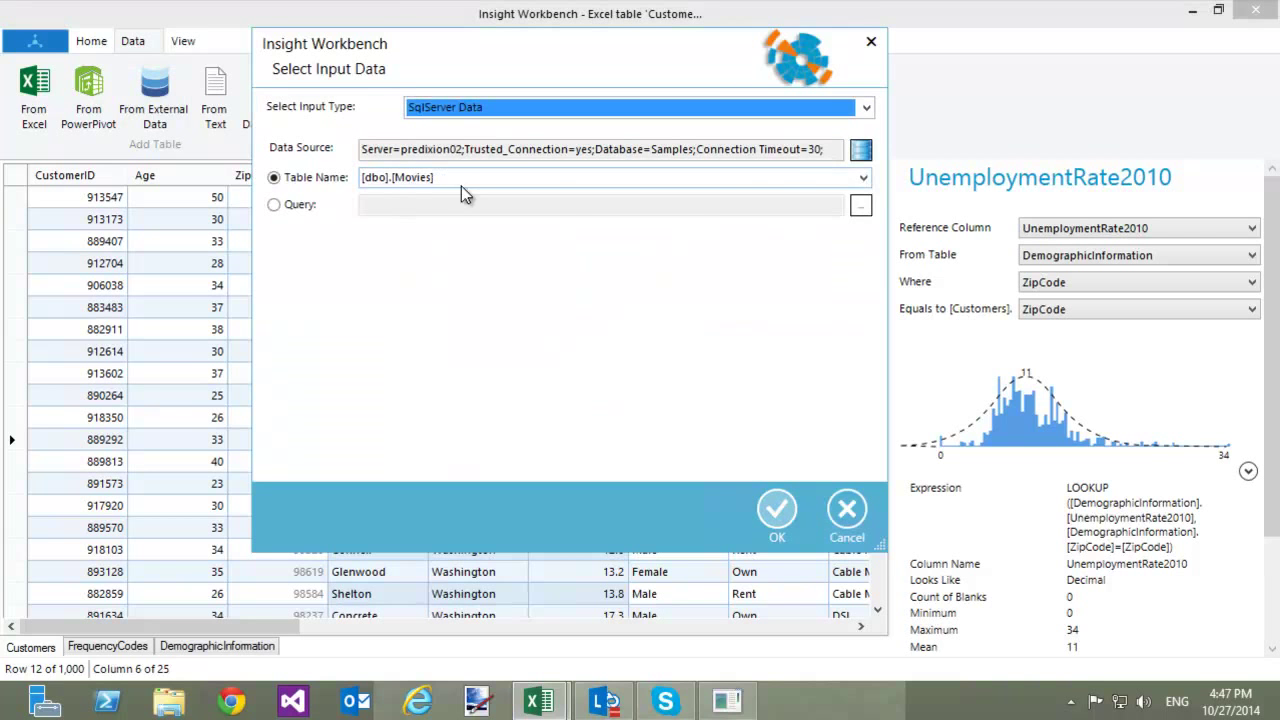
left_click(863, 179)
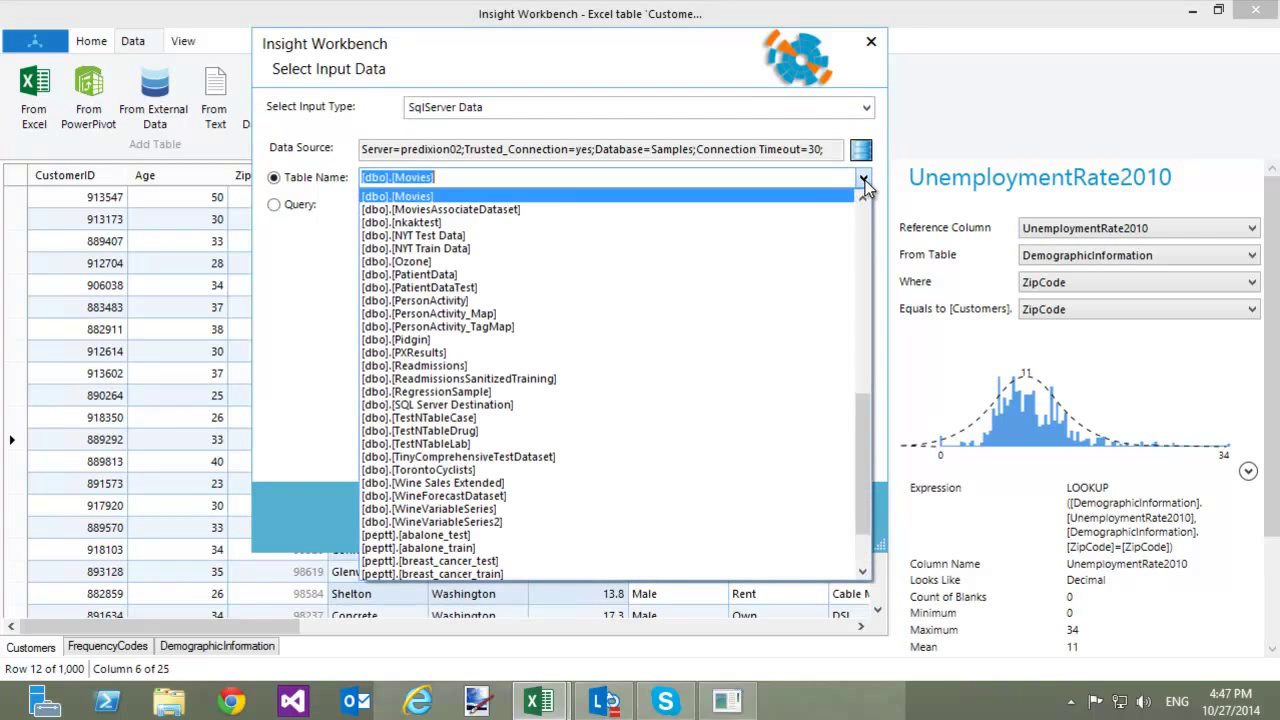
left_click(813, 197)
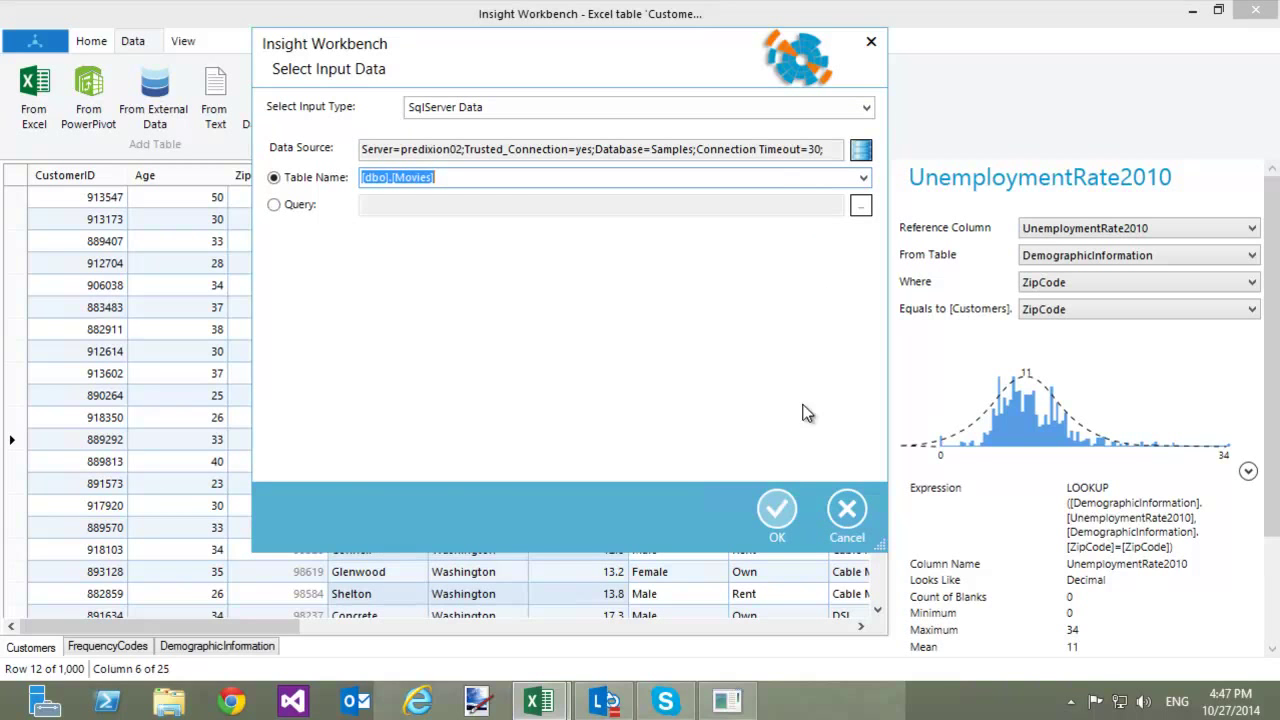
left_click(779, 511)
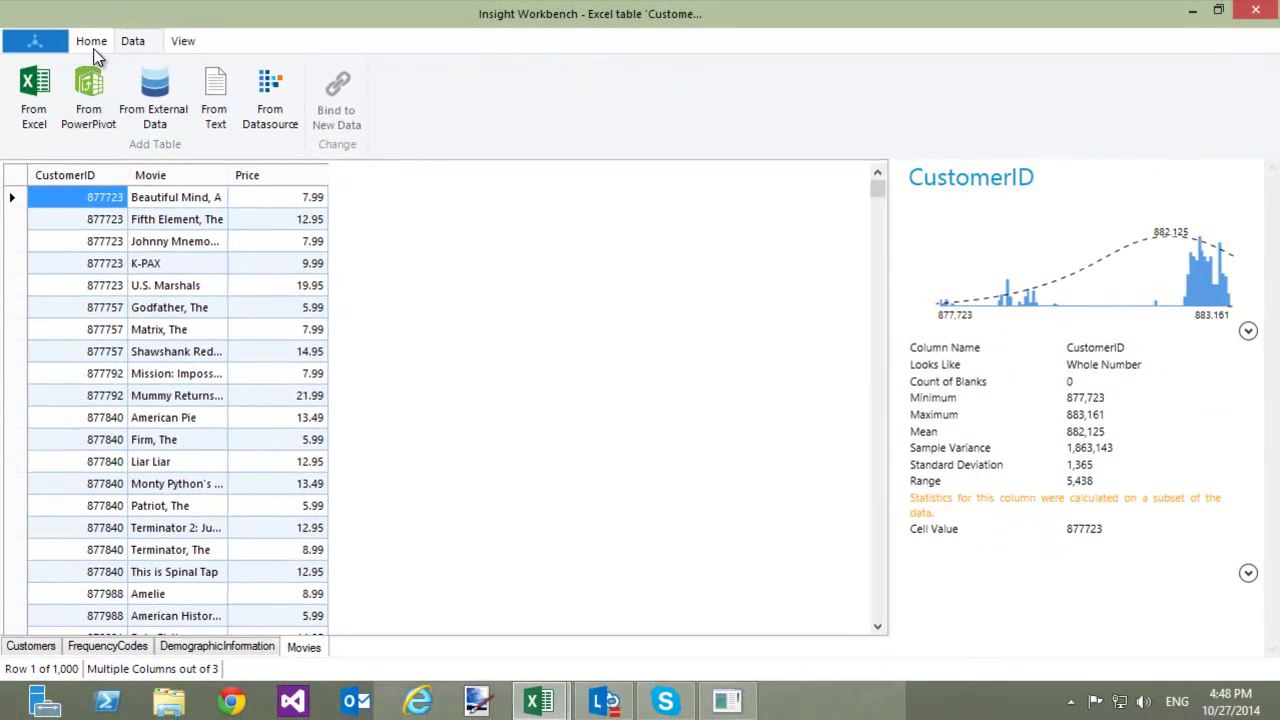
Nest the Movies table's Movie and Price columns into Customers, matched on CustomerID.
left_click(91, 42)
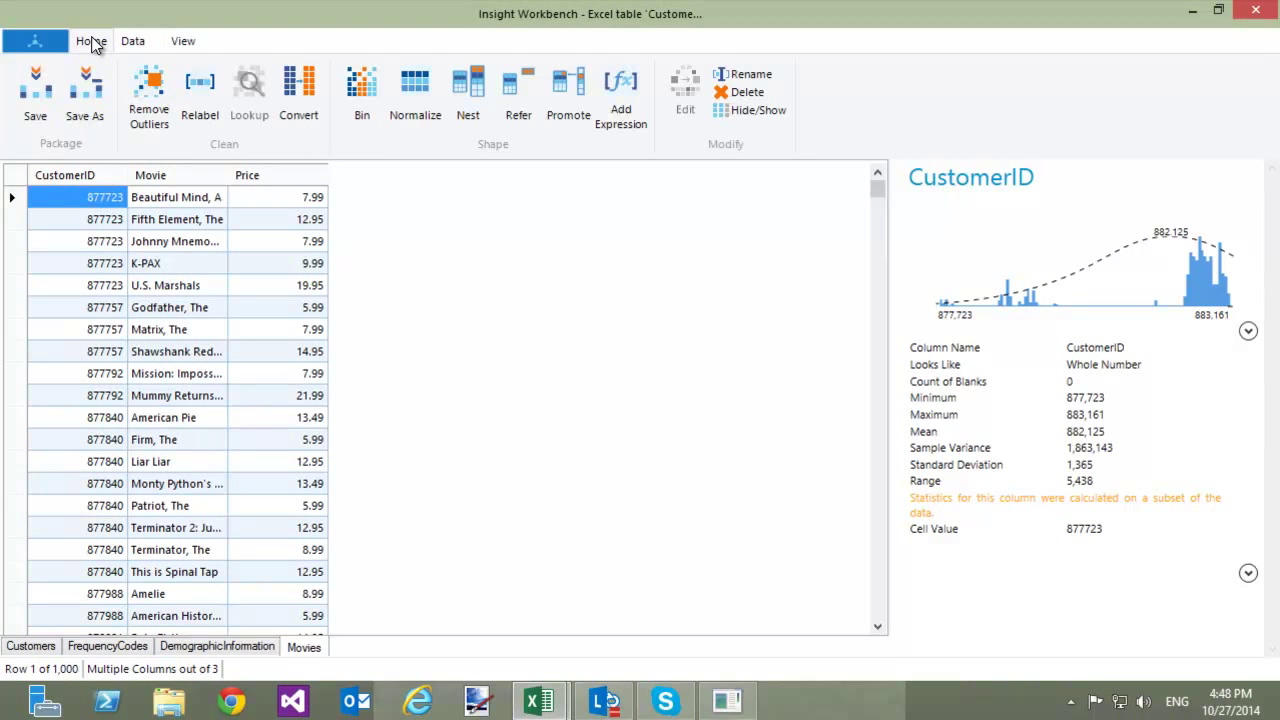
left_click(30, 650)
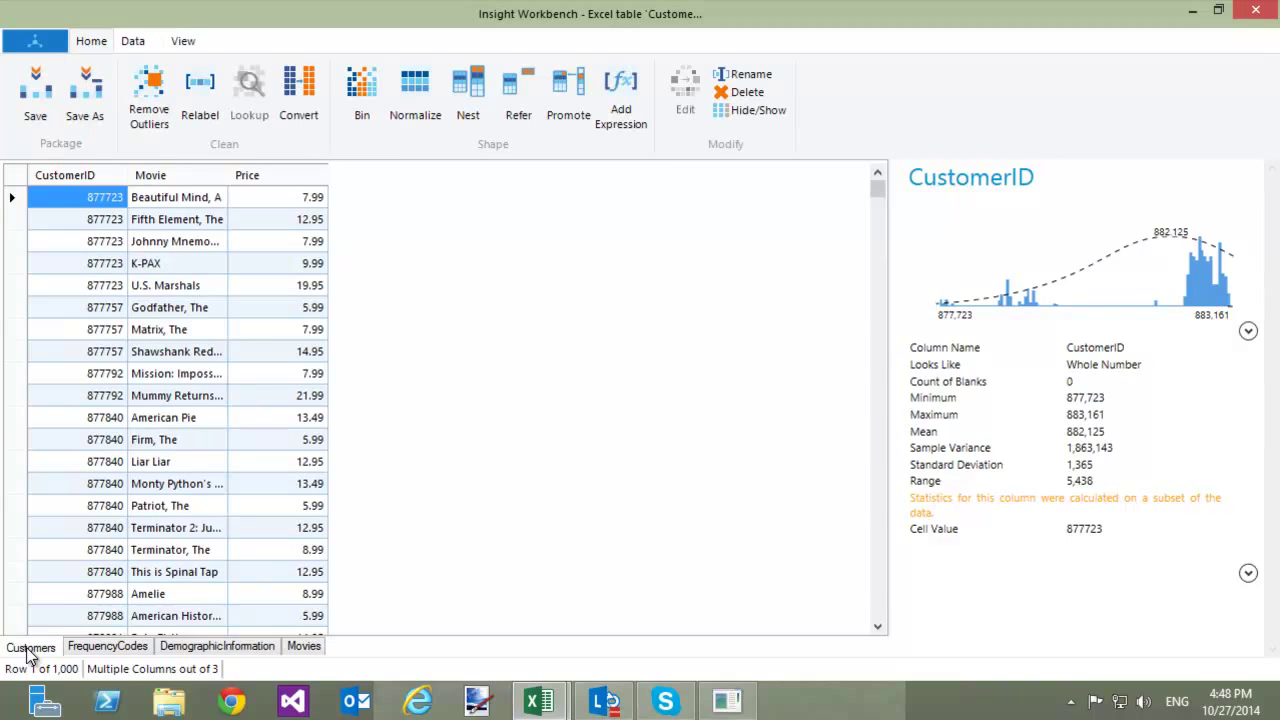
left_click(468, 98)
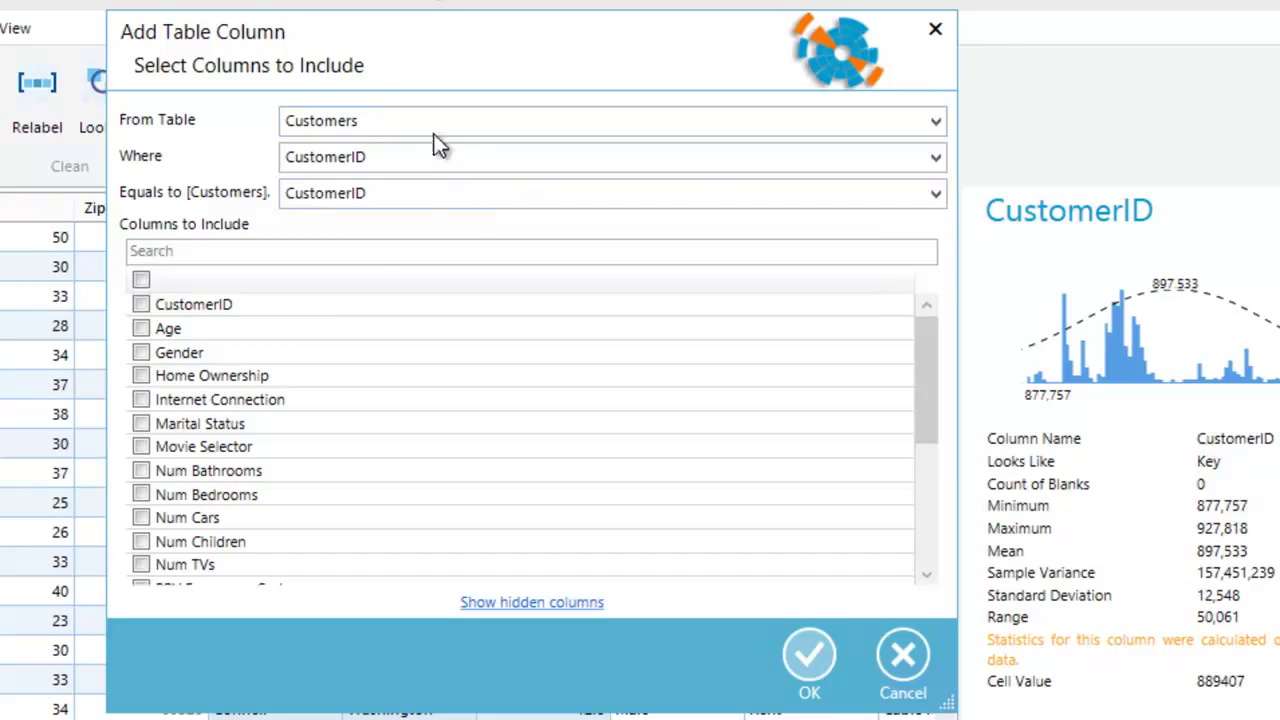
left_click(417, 121)
left_click(362, 217)
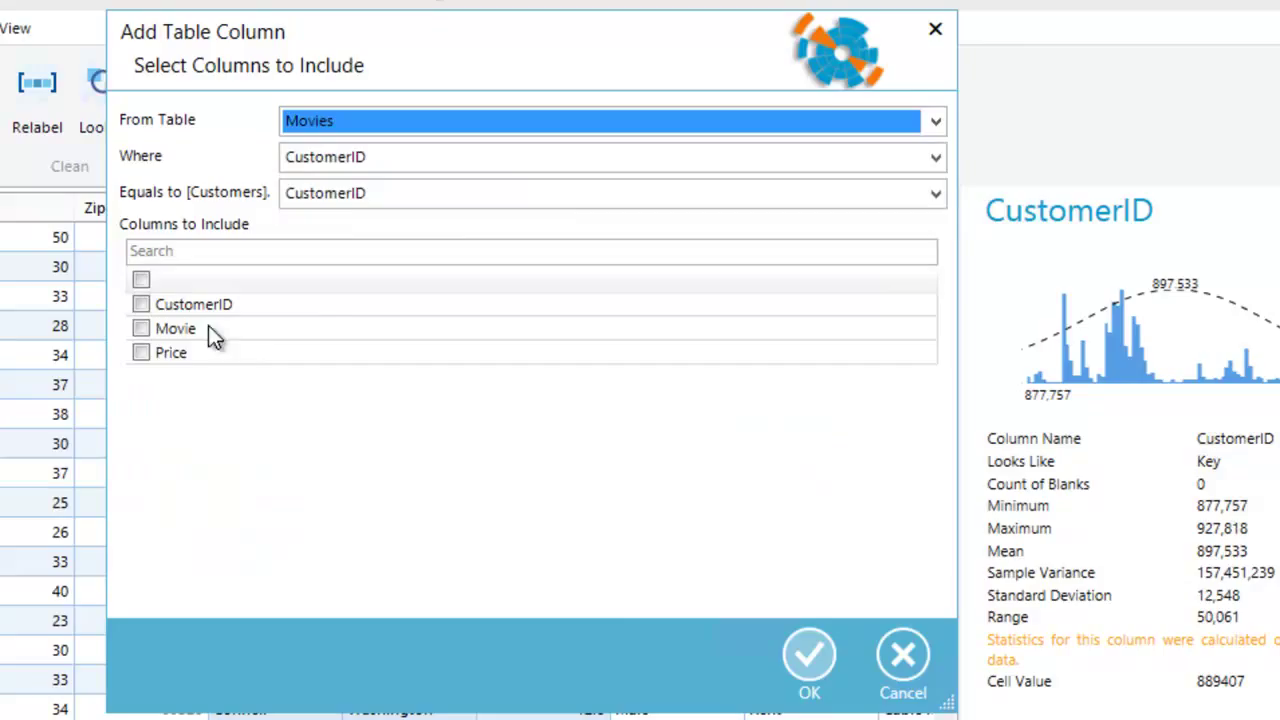
left_click(140, 328)
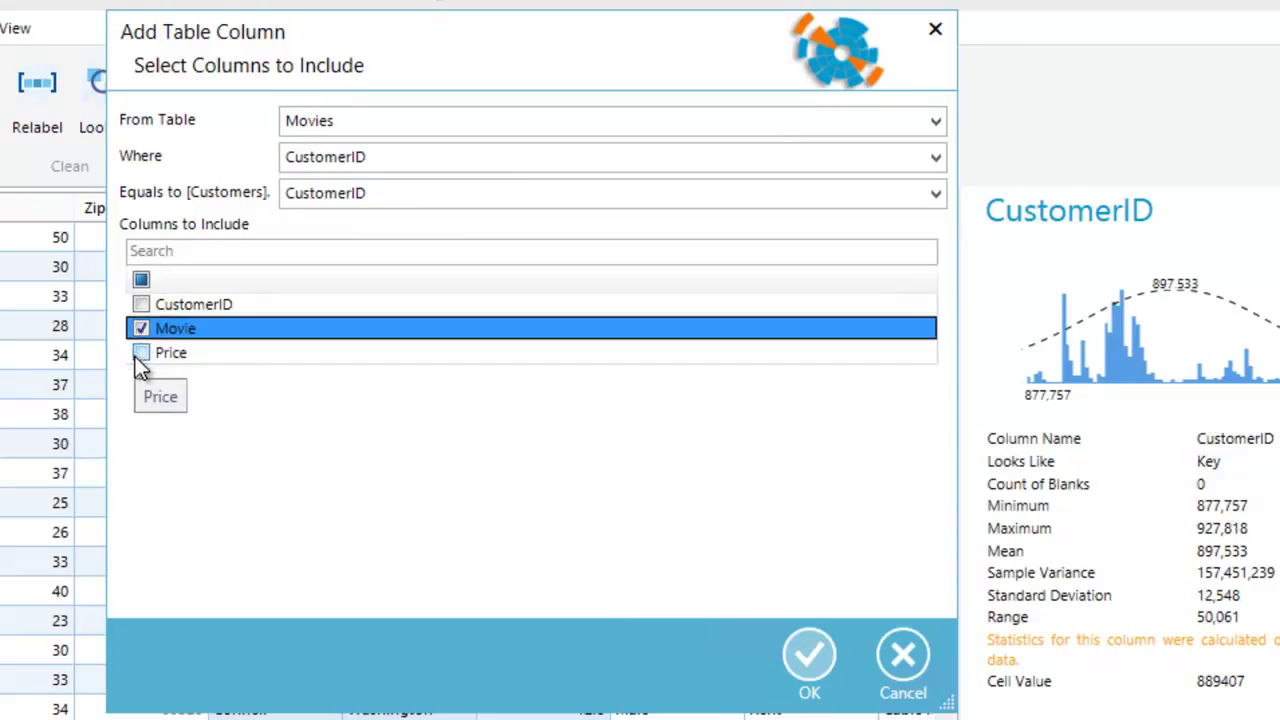
left_click(137, 355)
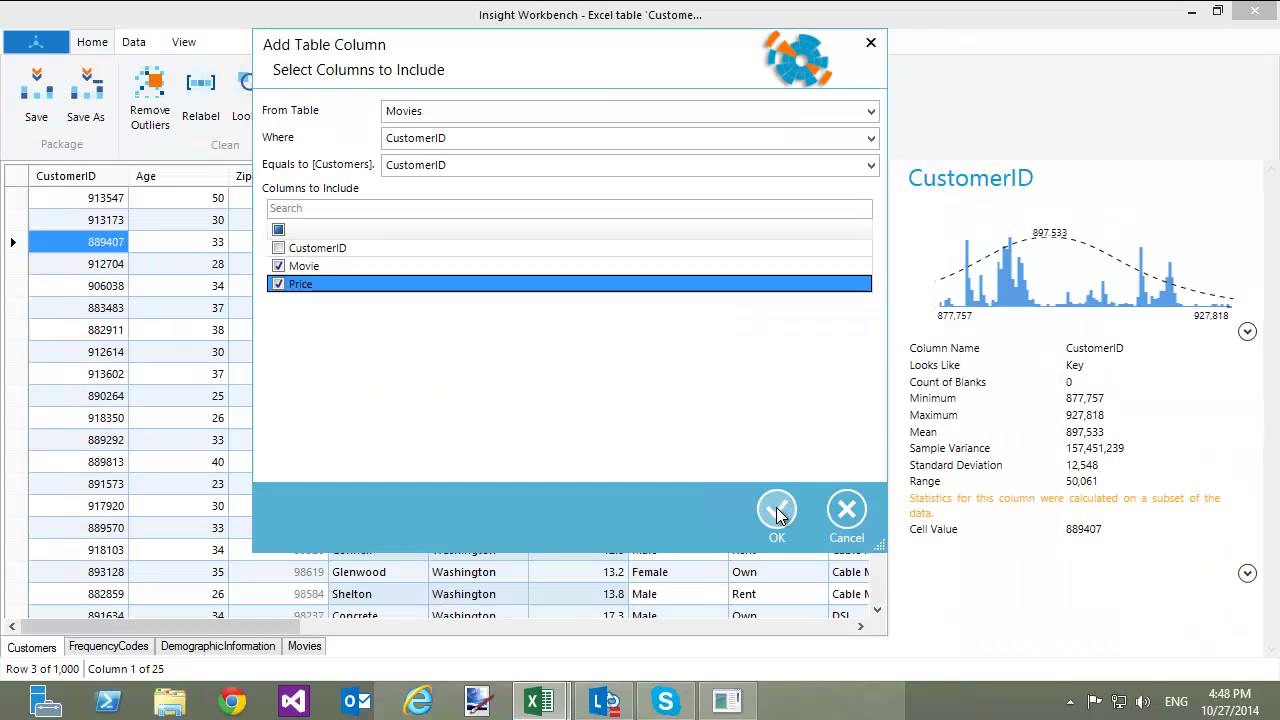
left_click(809, 652)
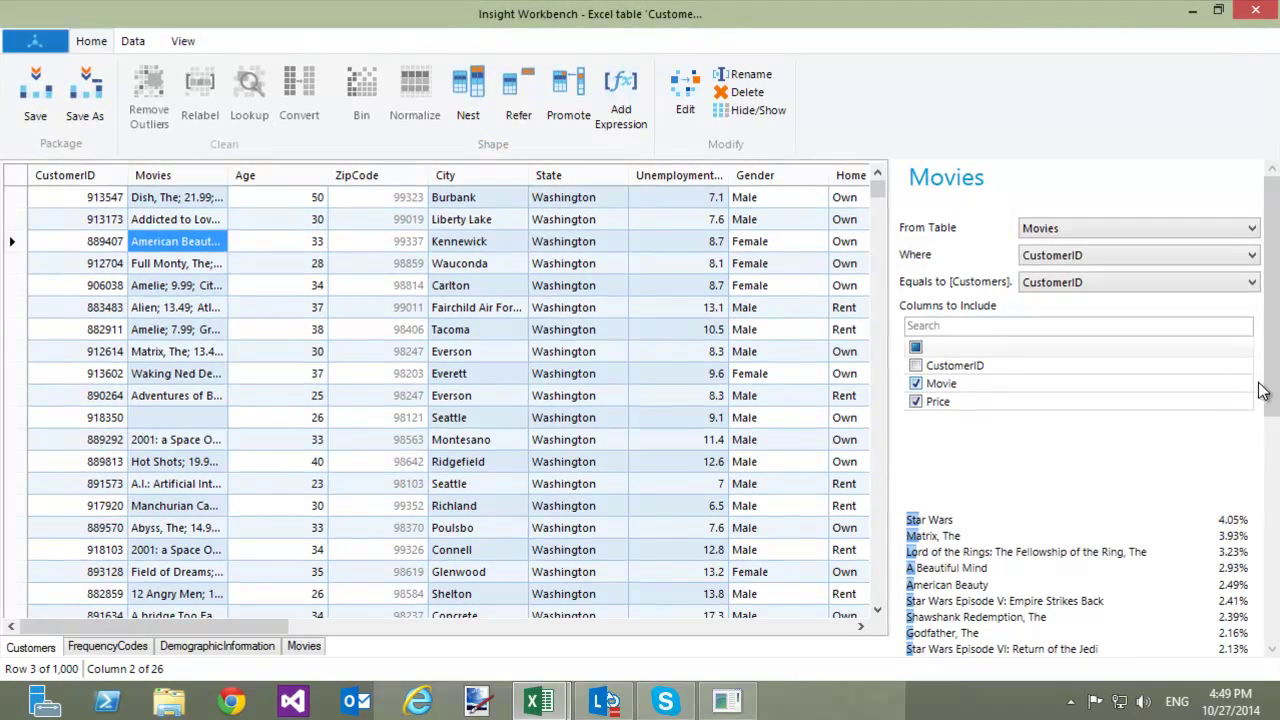
left_click_drag(1271, 393, 1270, 640)
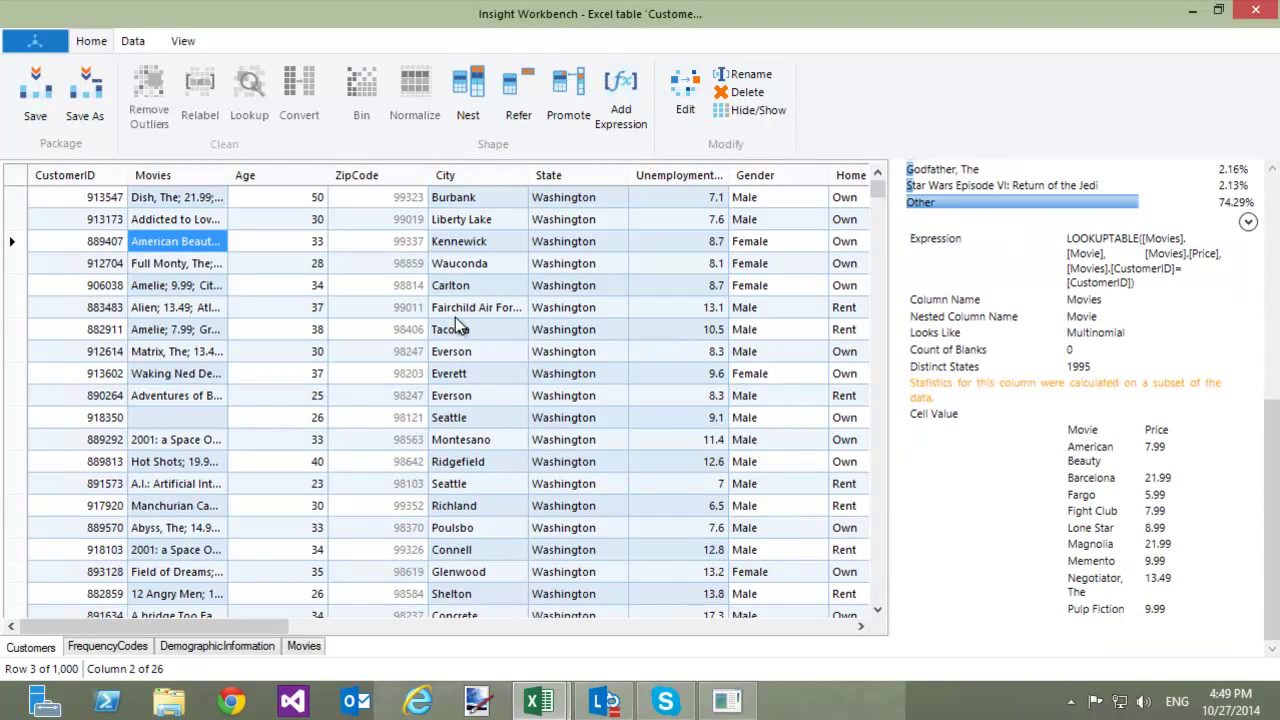
left_click(182, 266)
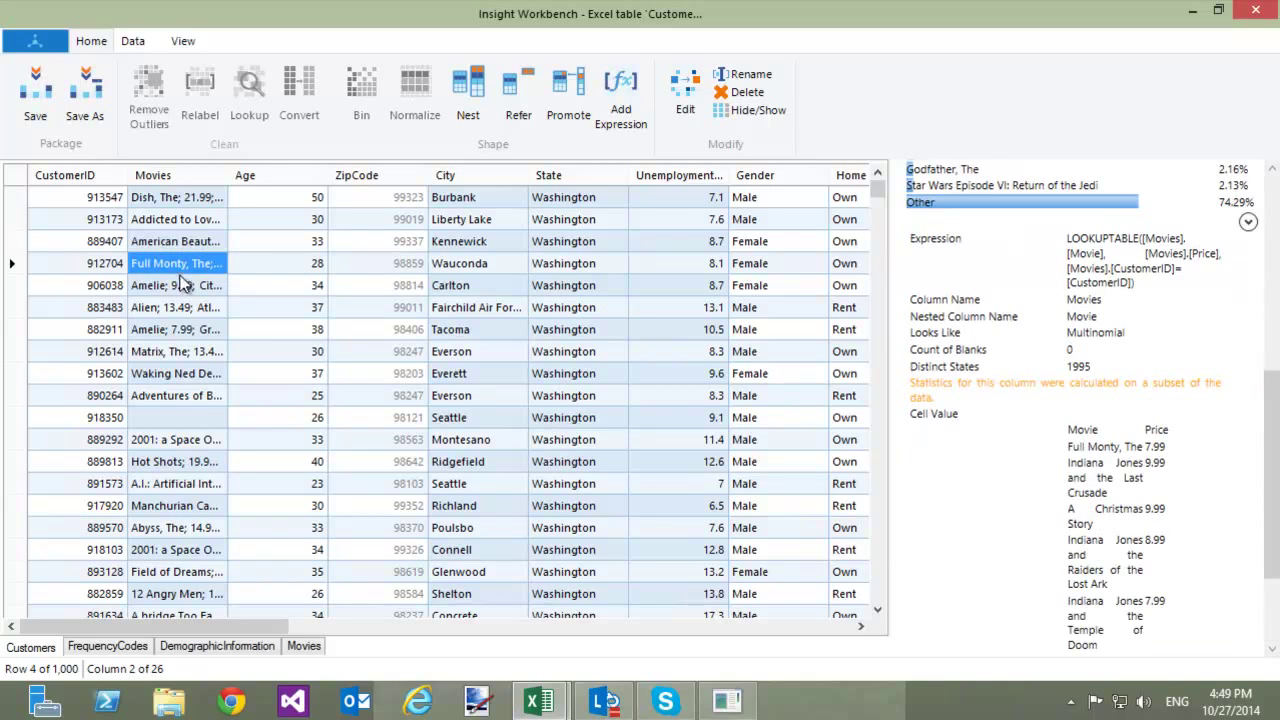
left_click(179, 285)
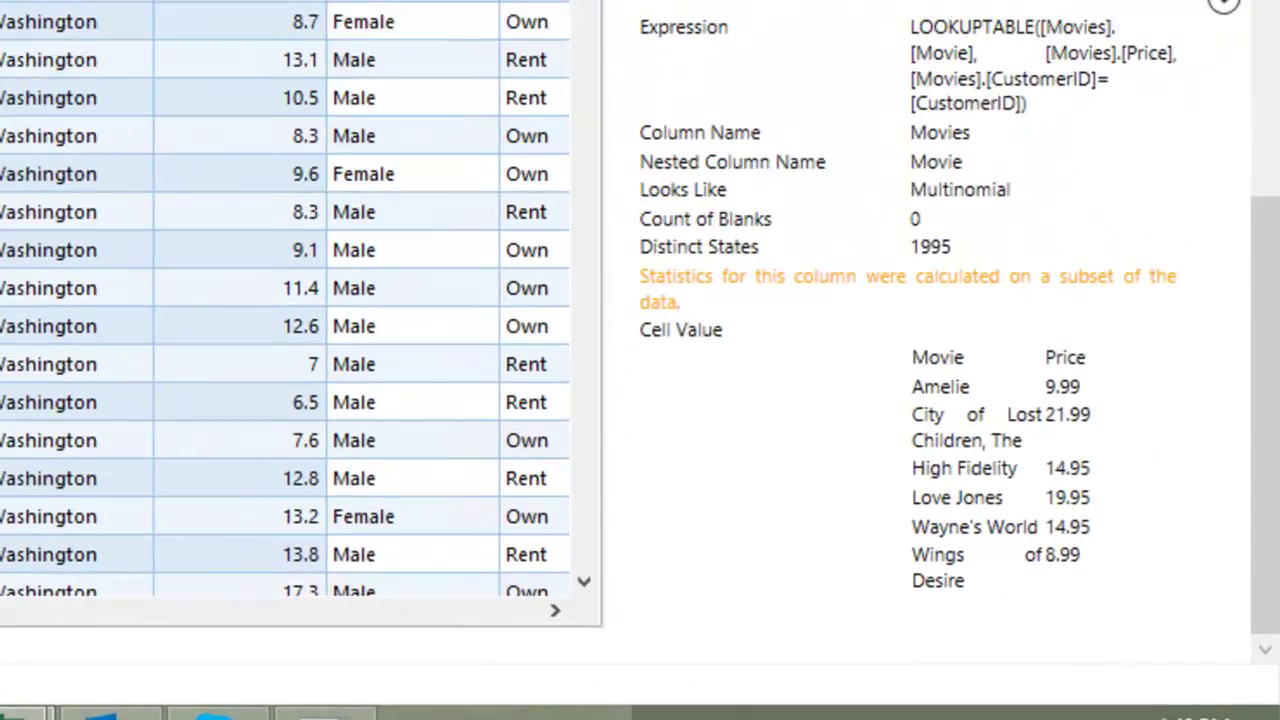
key("Down")
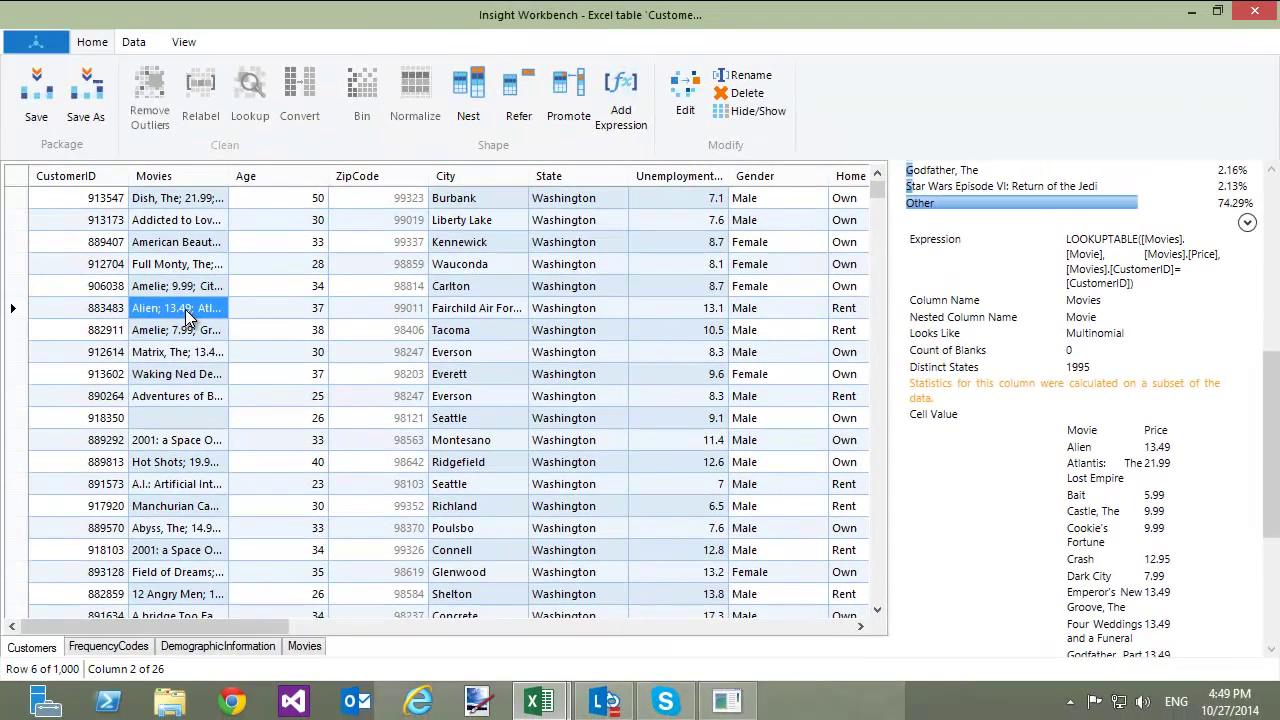
Add a calculated column titled Count with the expression =ROWCOUNT([Movies]) after Movies.
left_click(621, 100)
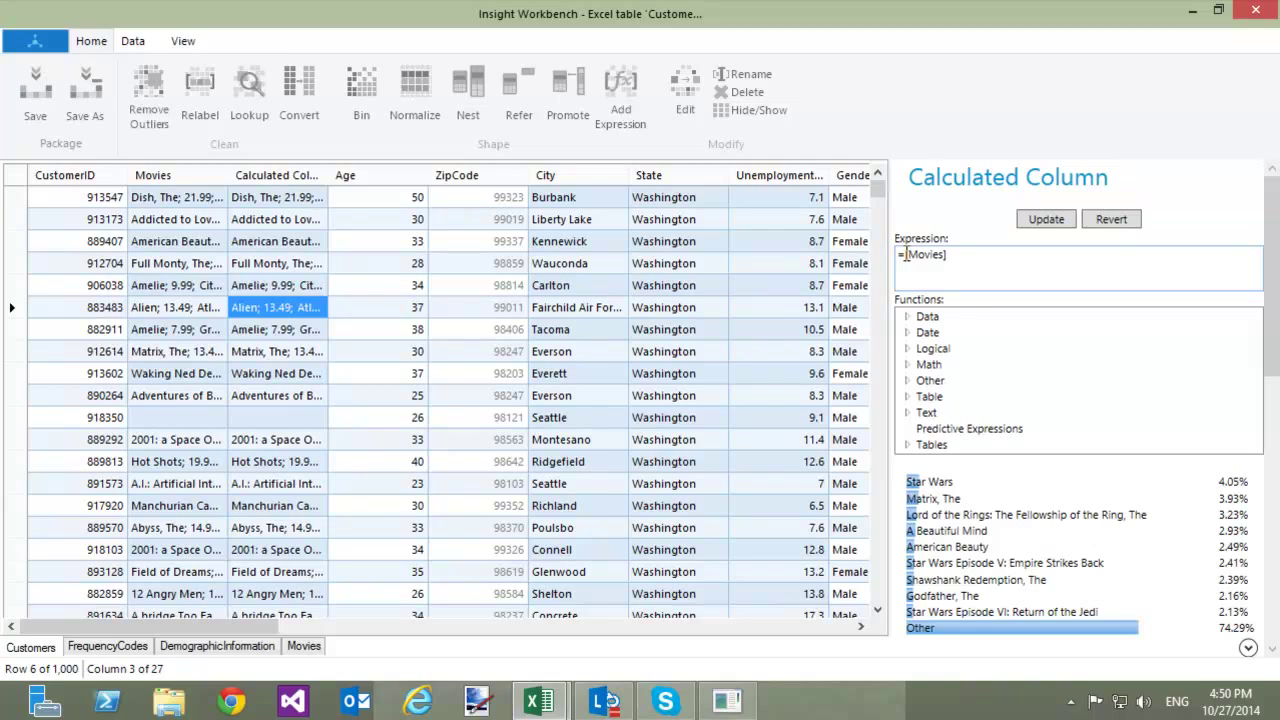
left_click(905, 254)
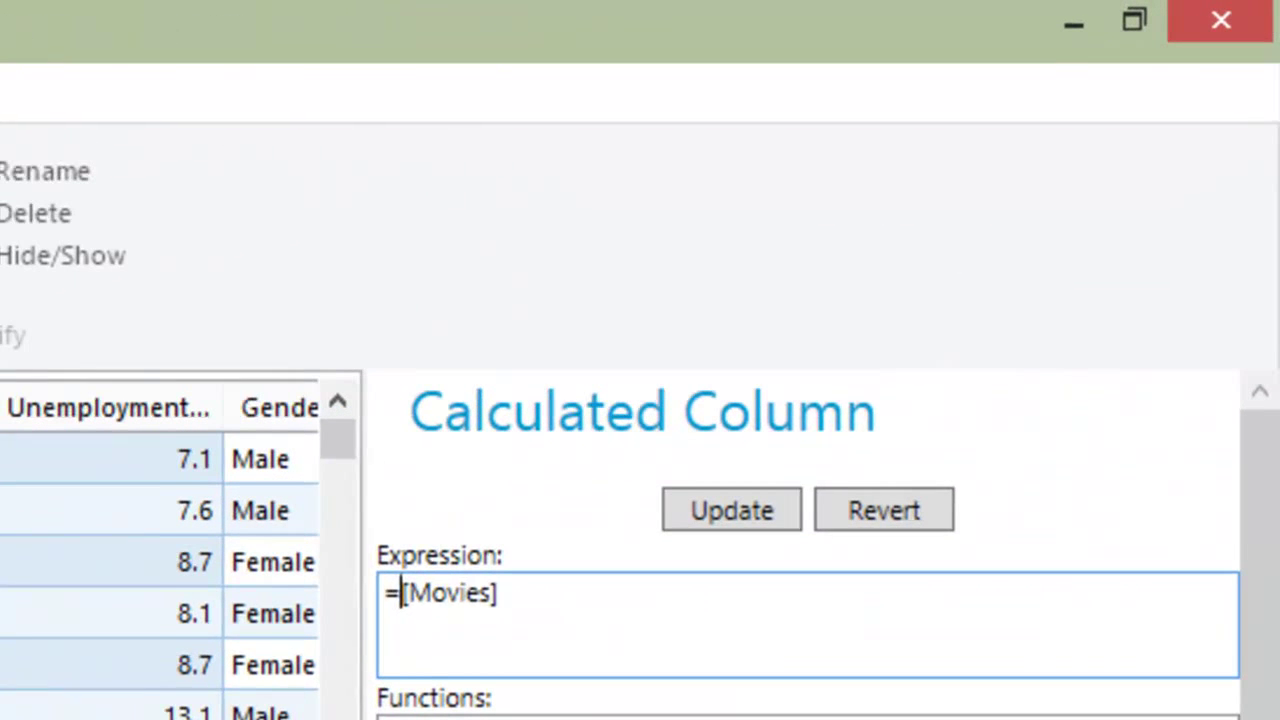
type("ROWCOUNT(")
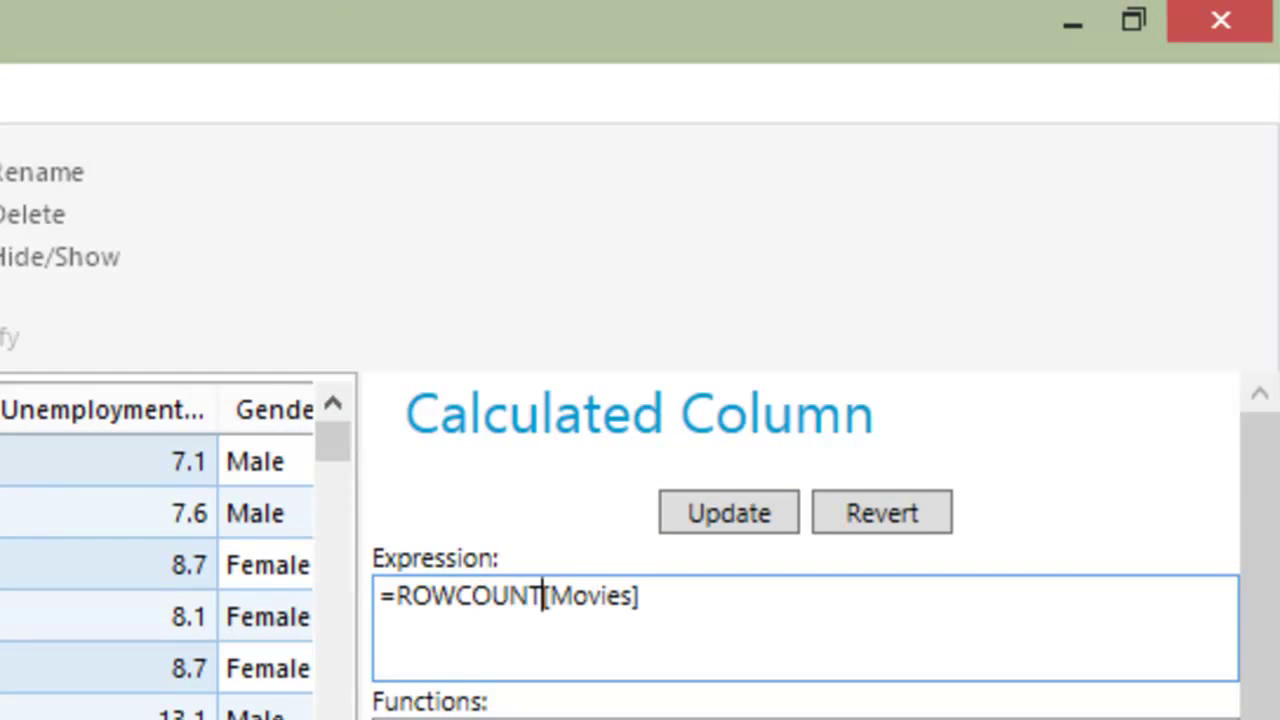
left_click(645, 596)
type(")")
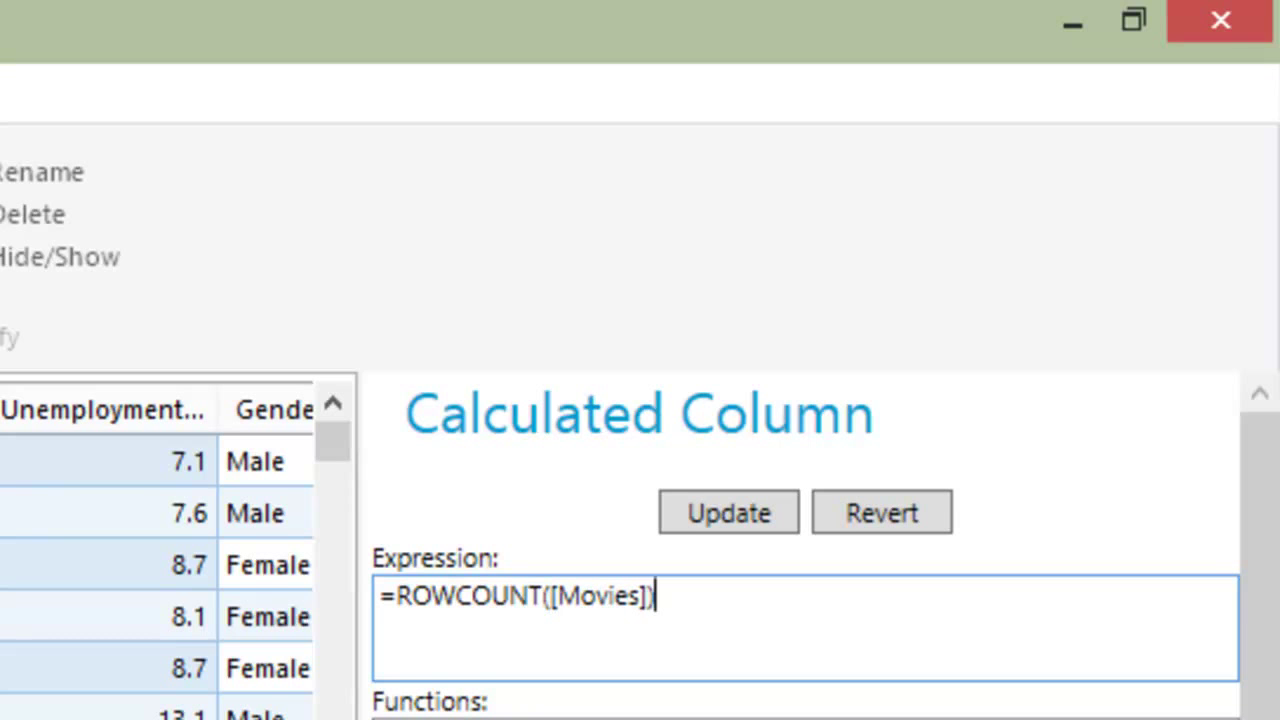
left_click_drag(874, 413, 251, 457)
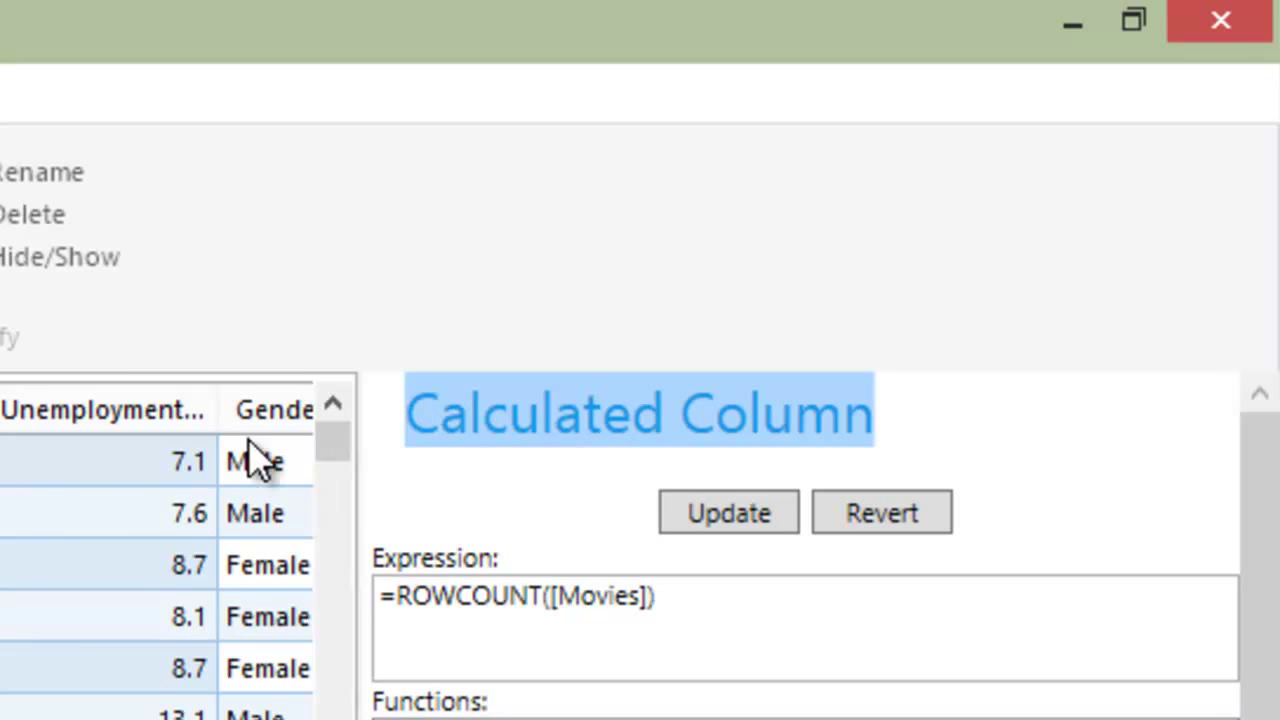
type("Count")
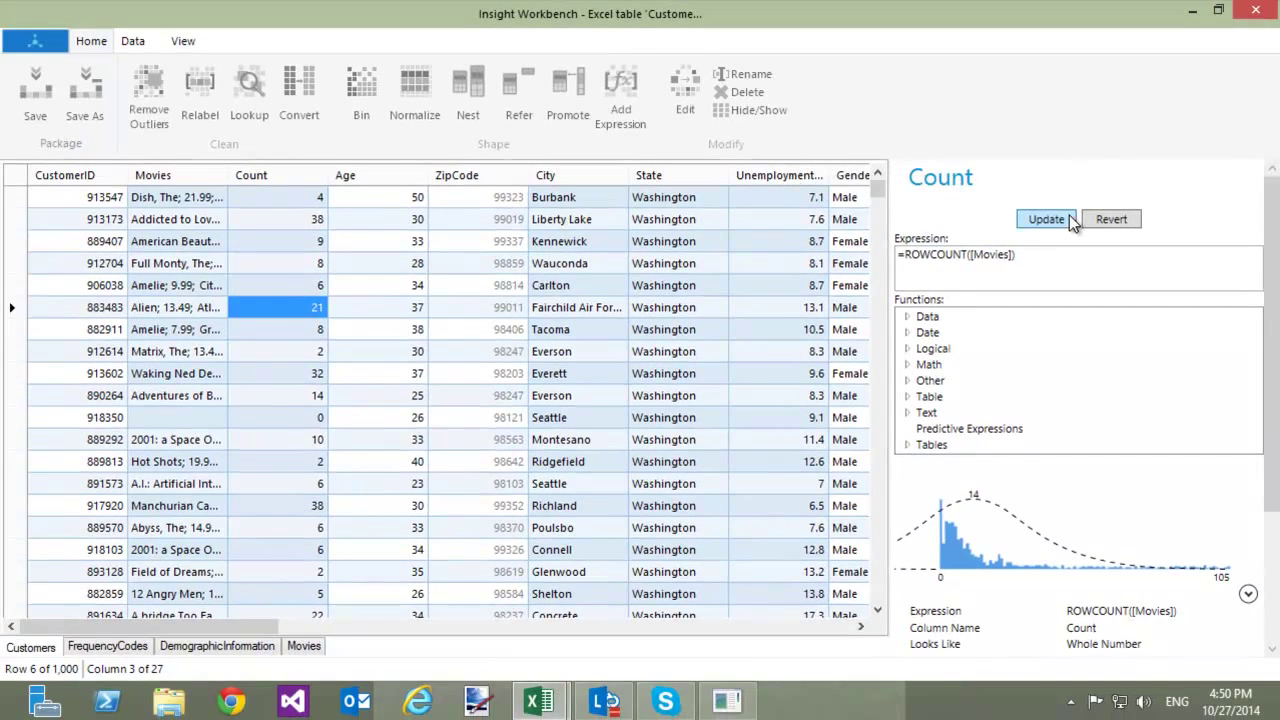
left_click(993, 279)
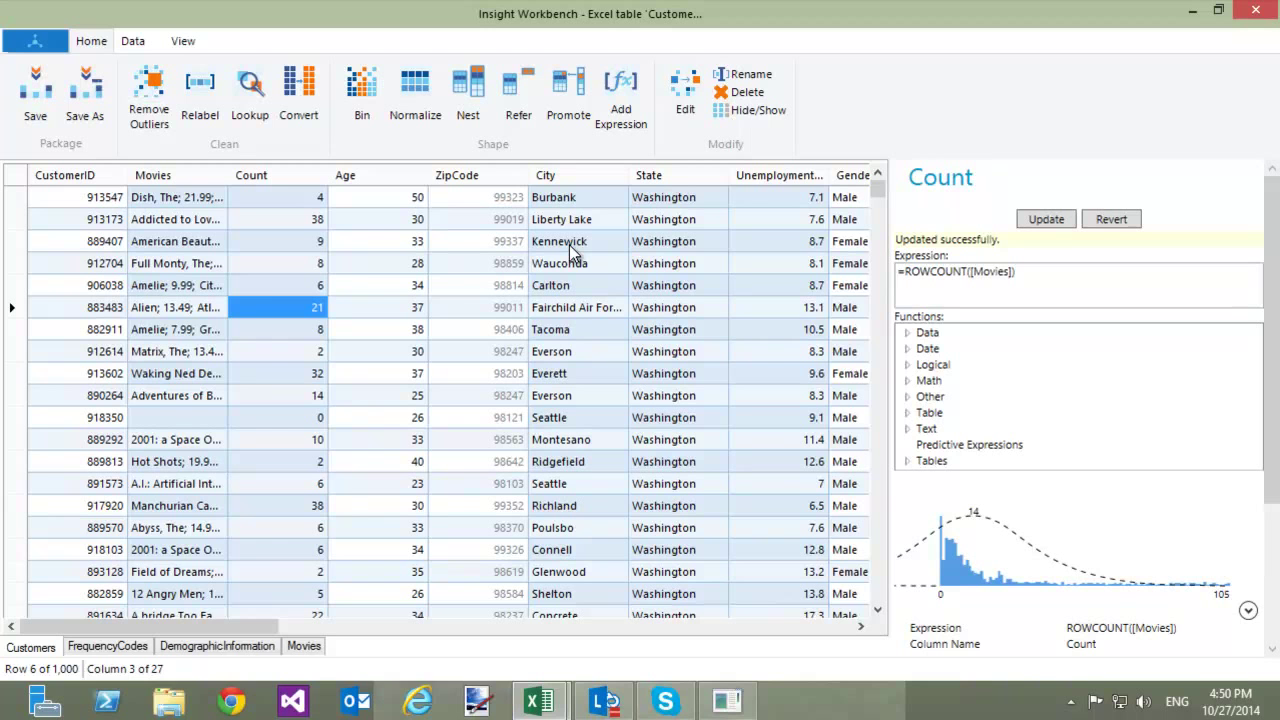
Insert an Average Movie Price column after Movies using =AVERAGE([Movies].[Price]).
left_click(205, 262)
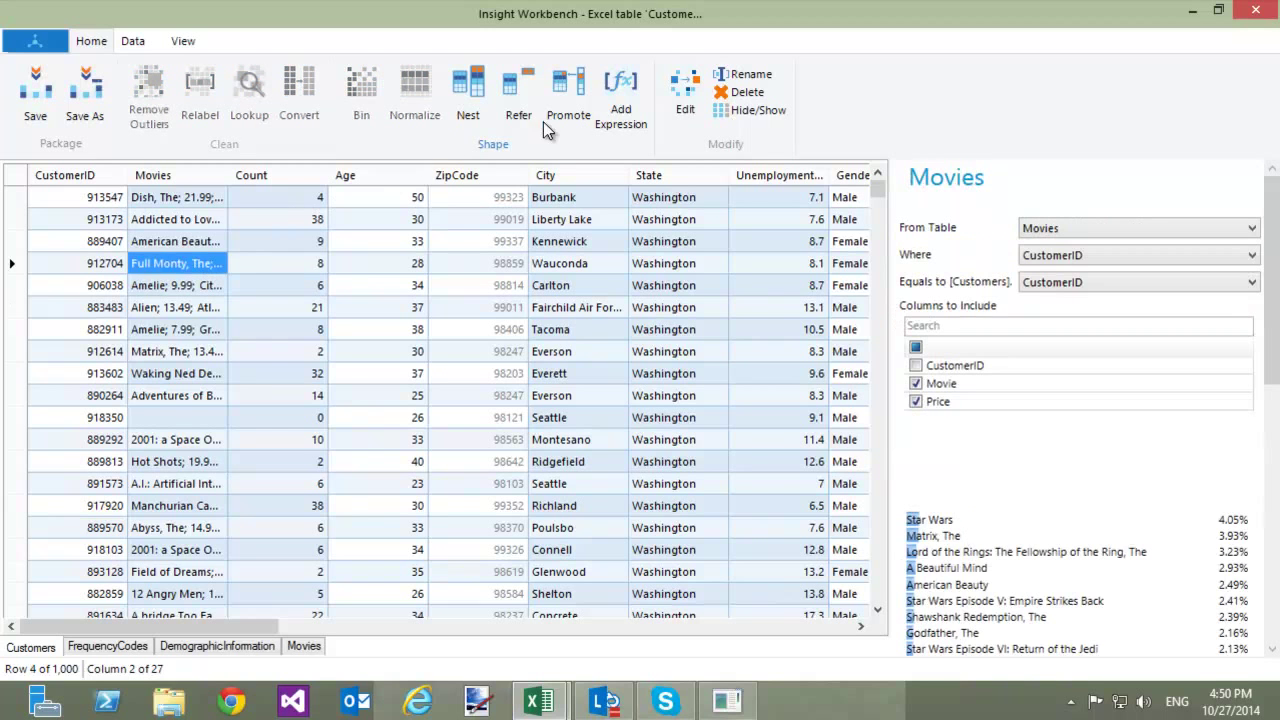
left_click(621, 95)
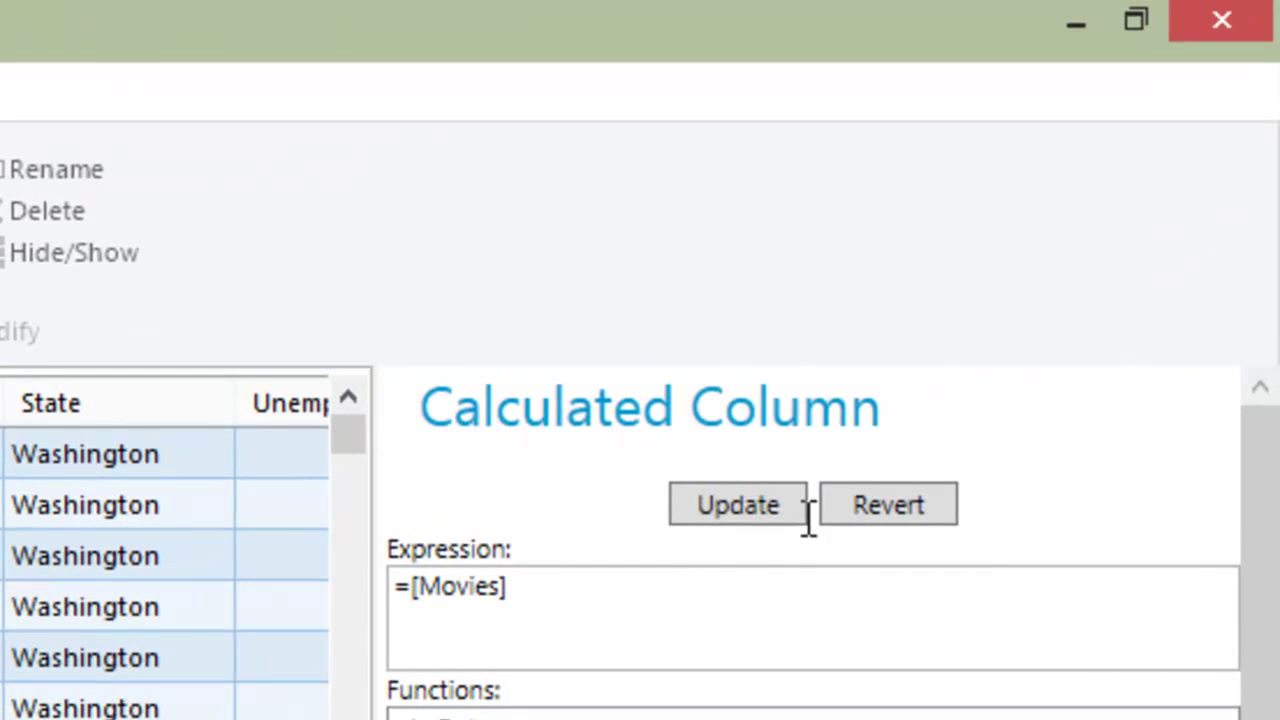
left_click(412, 587)
type("AVERAG")
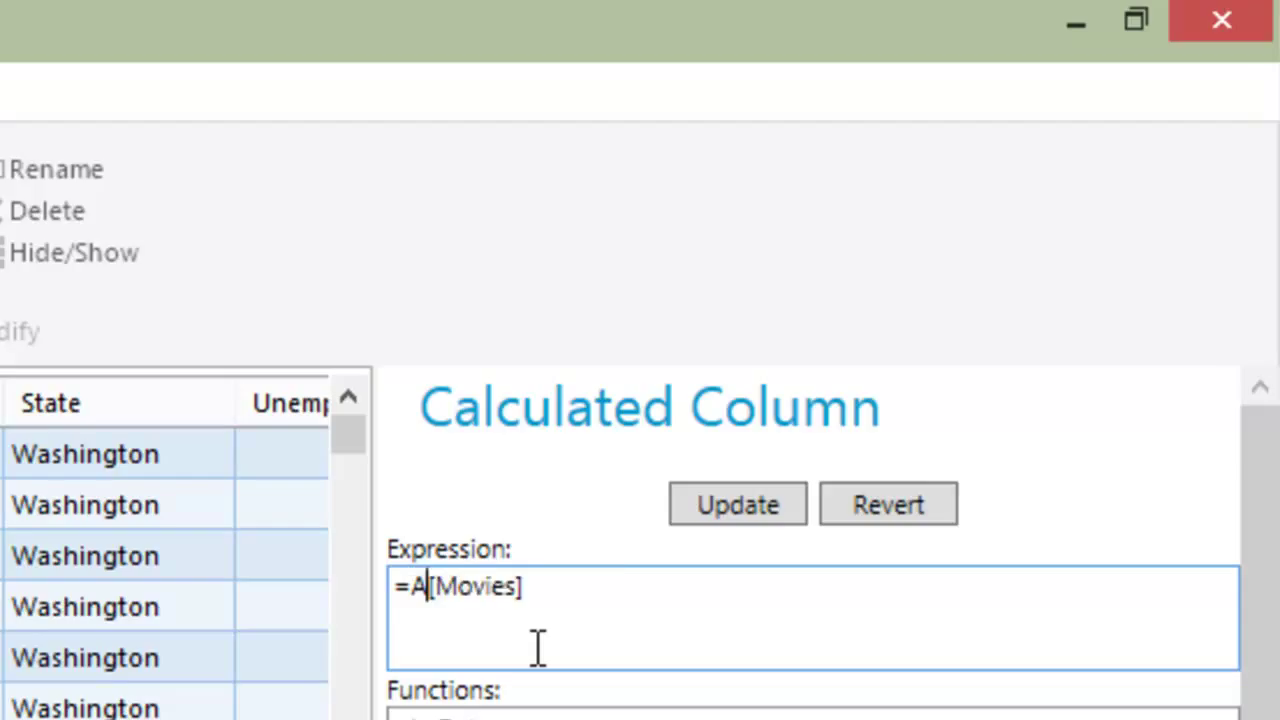
type("E(")
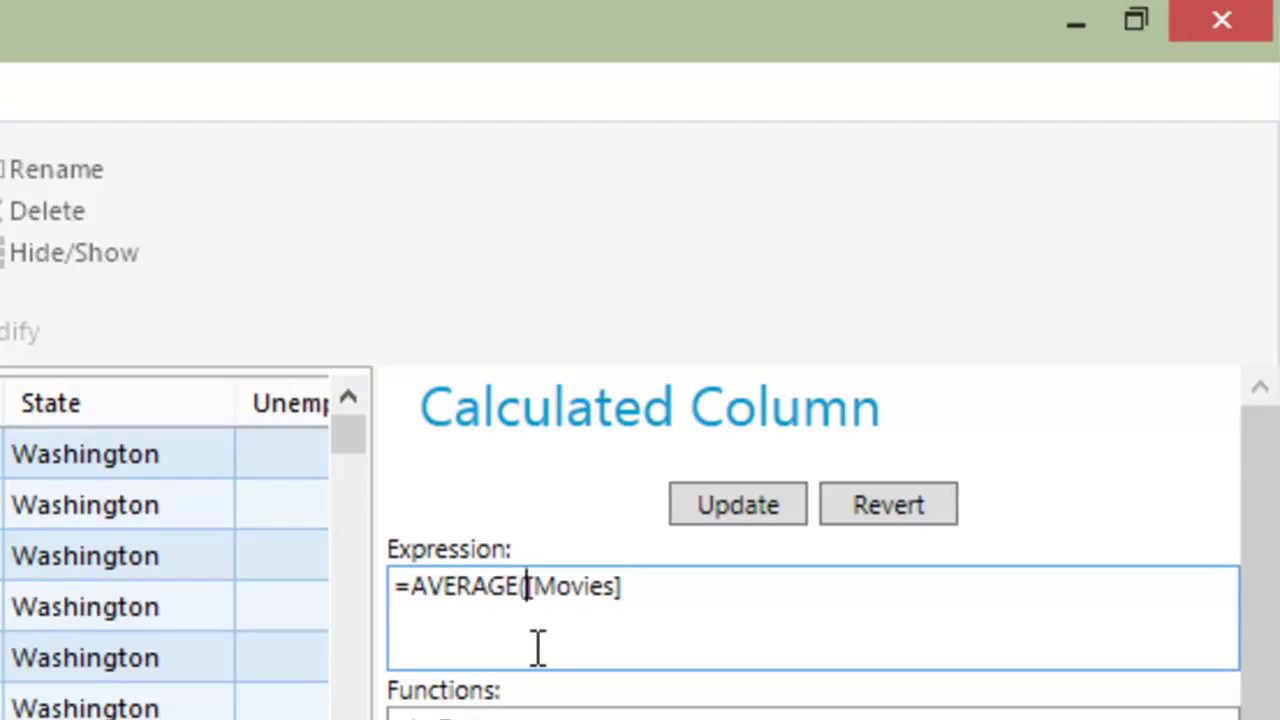
key("End")
type(".[P")
type("ce])")
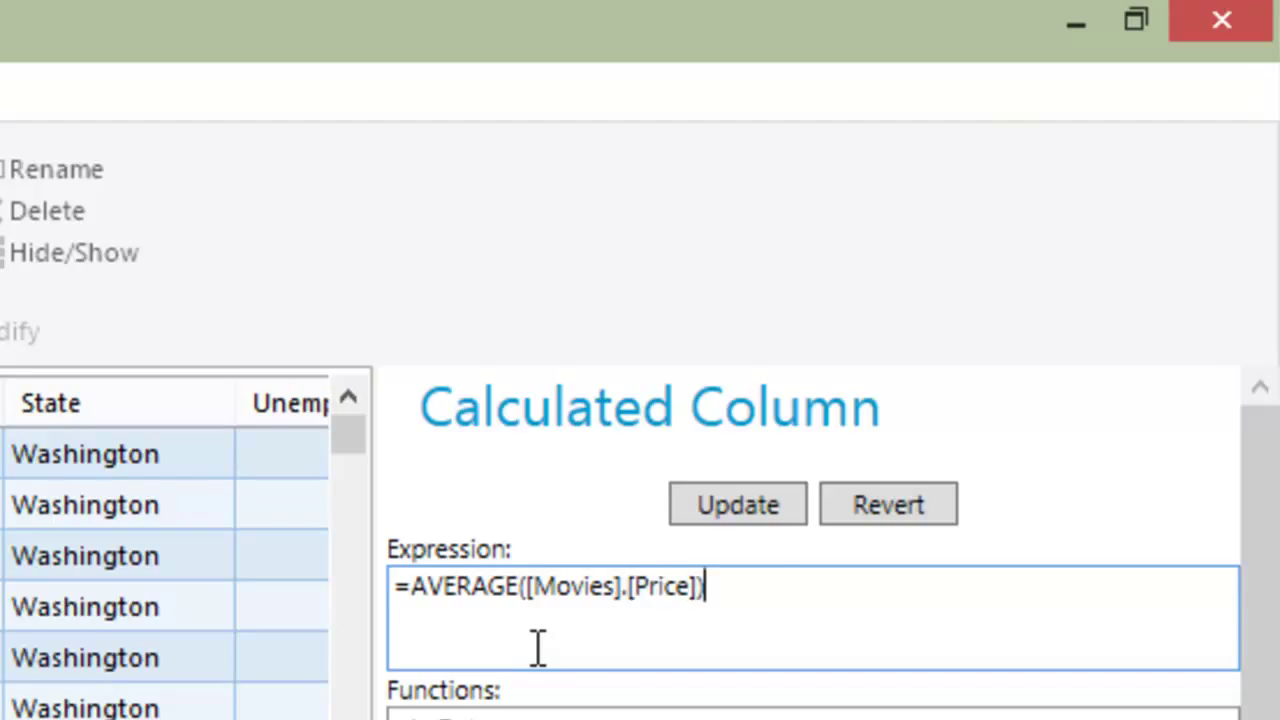
left_click_drag(909, 408, 109, 429)
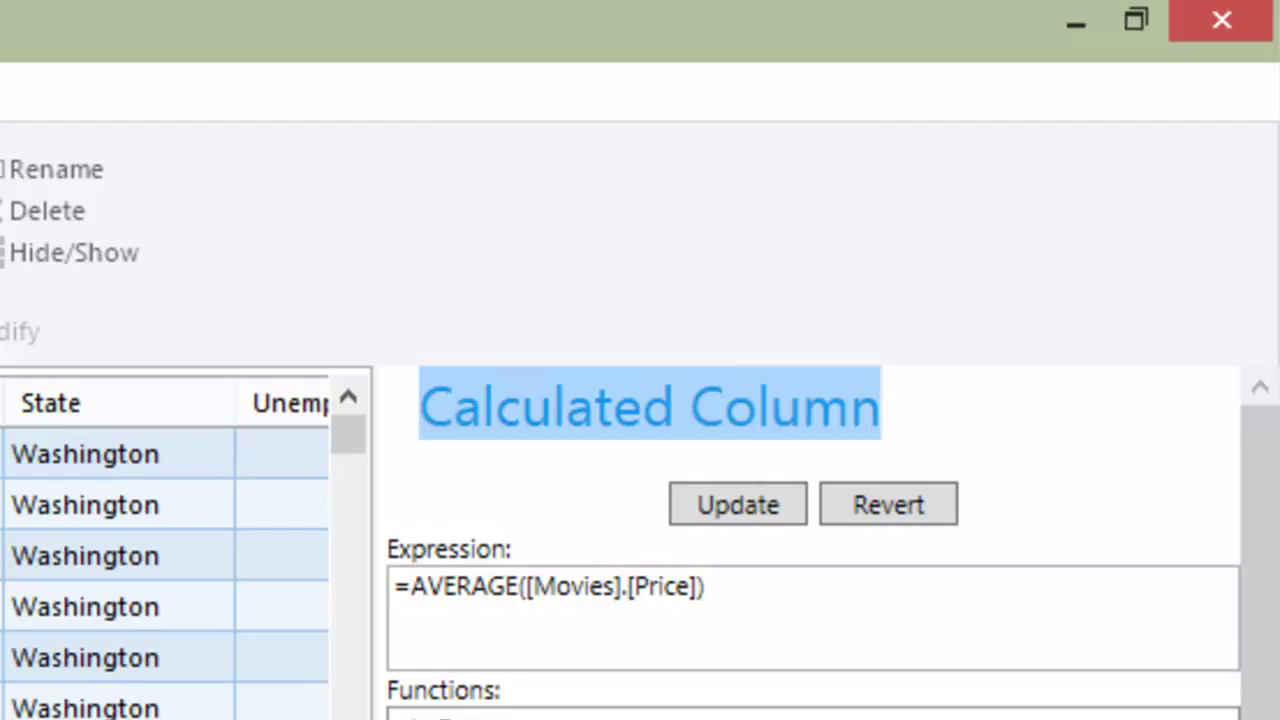
type("Average ")
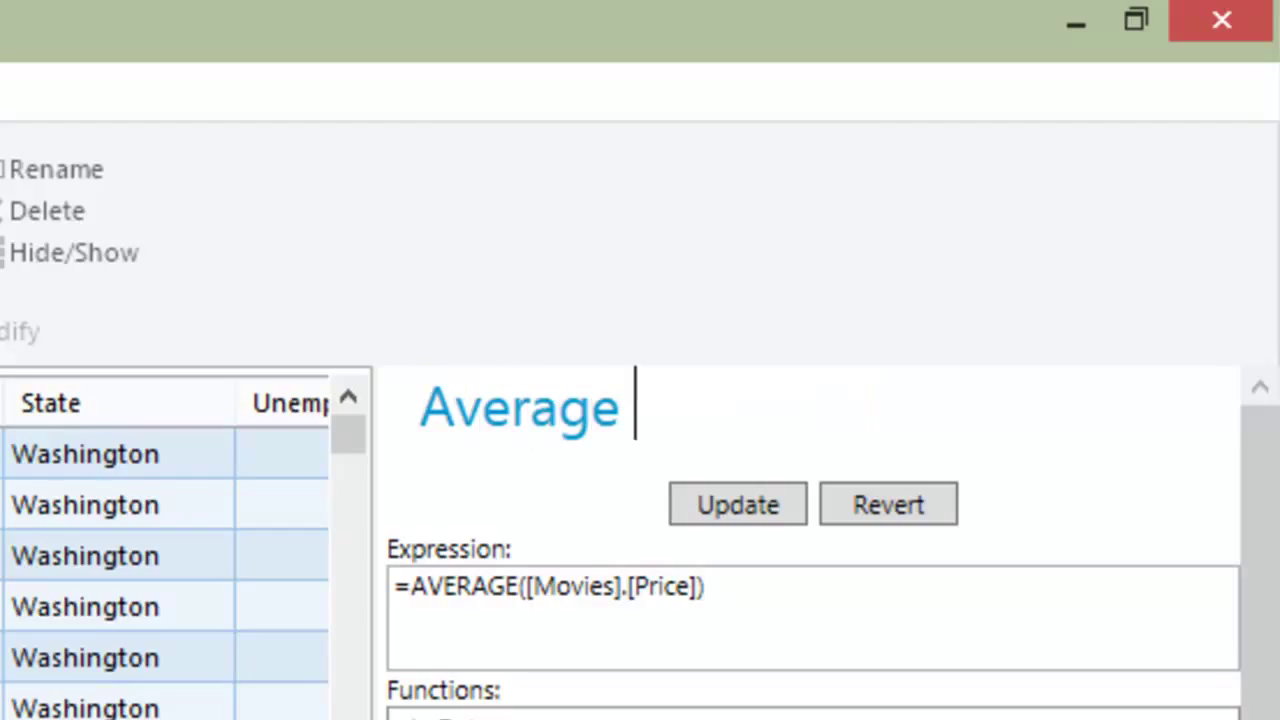
type("Movie ")
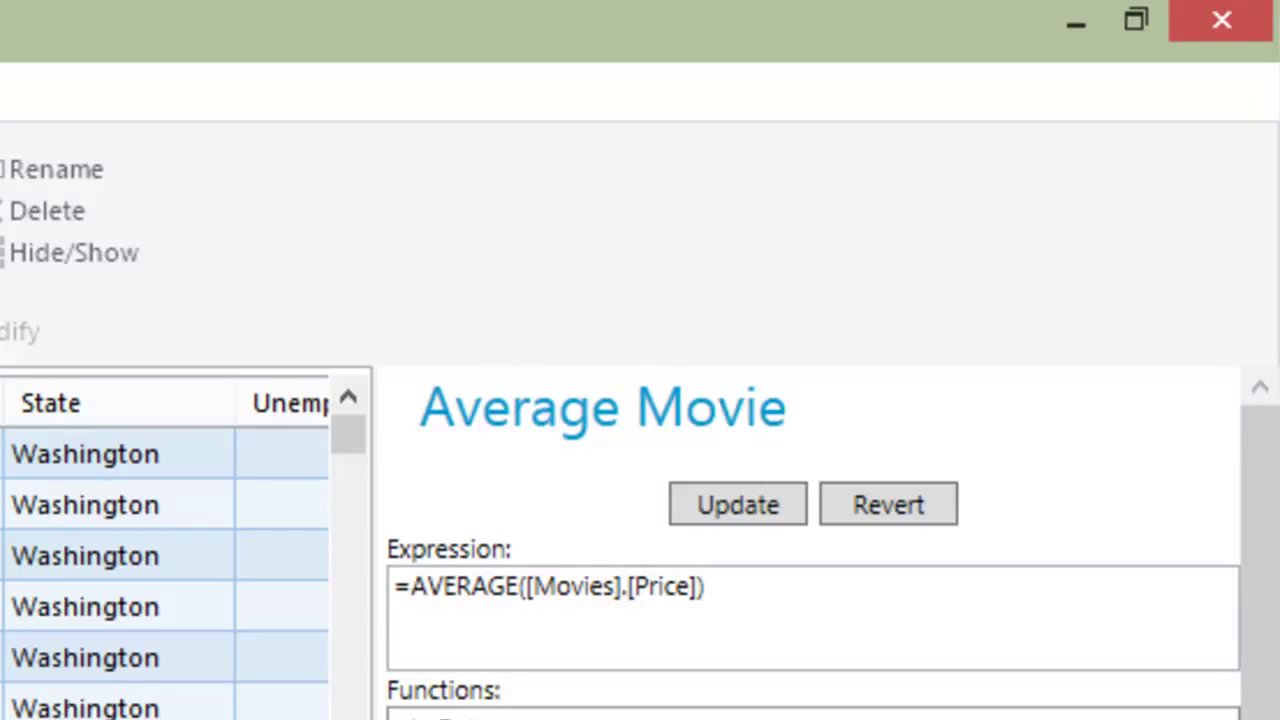
type("Price")
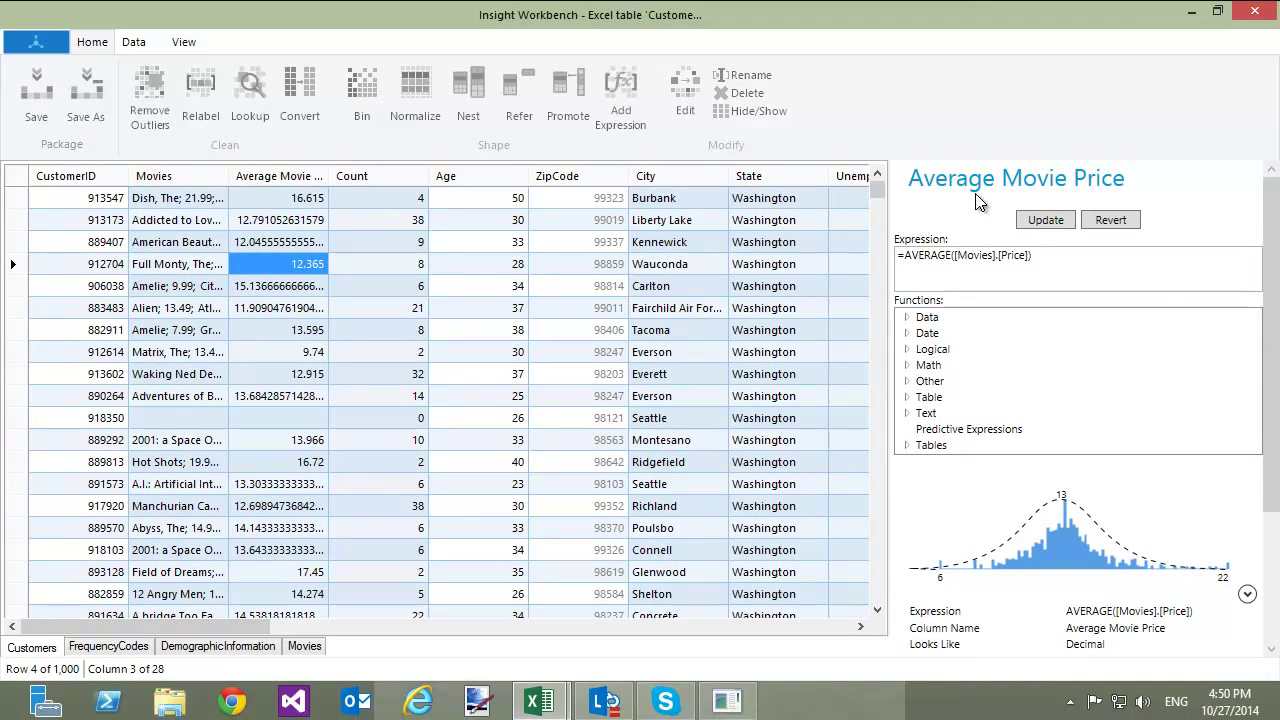
left_click(1040, 222)
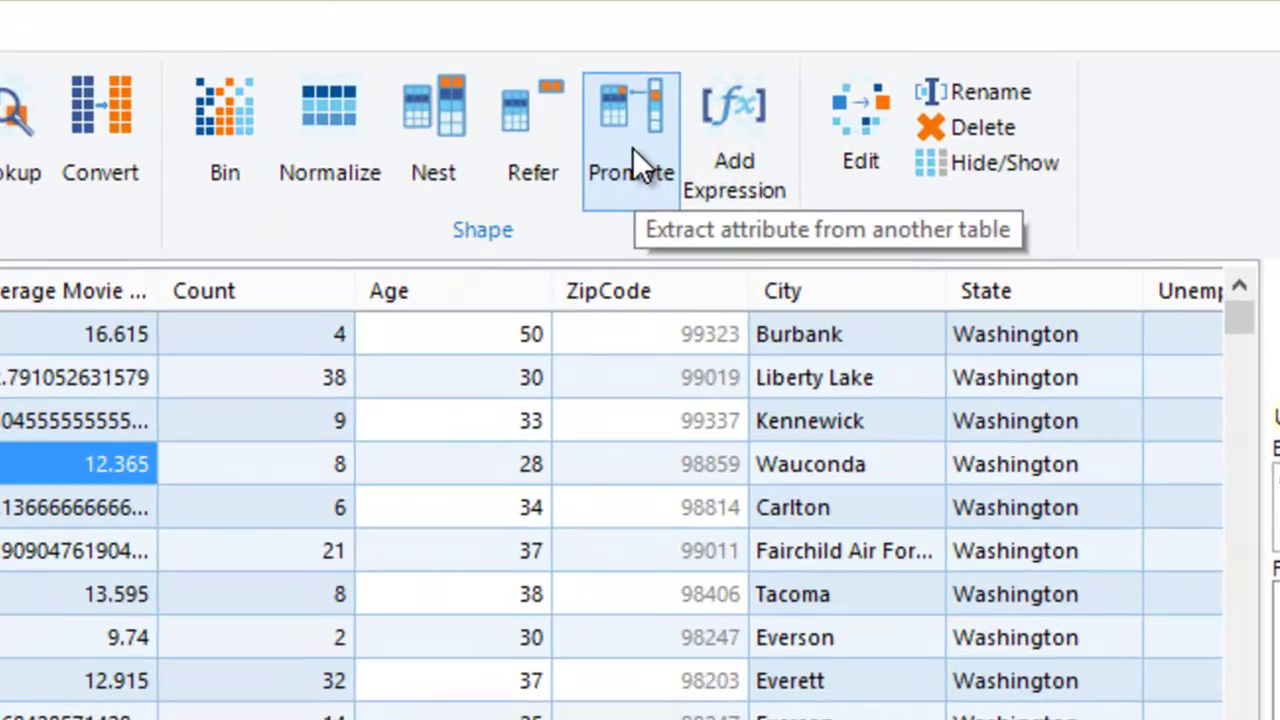
Promote a Star Wars attribute from the Movies table, matching tables on CustomerID.
left_click(590, 124)
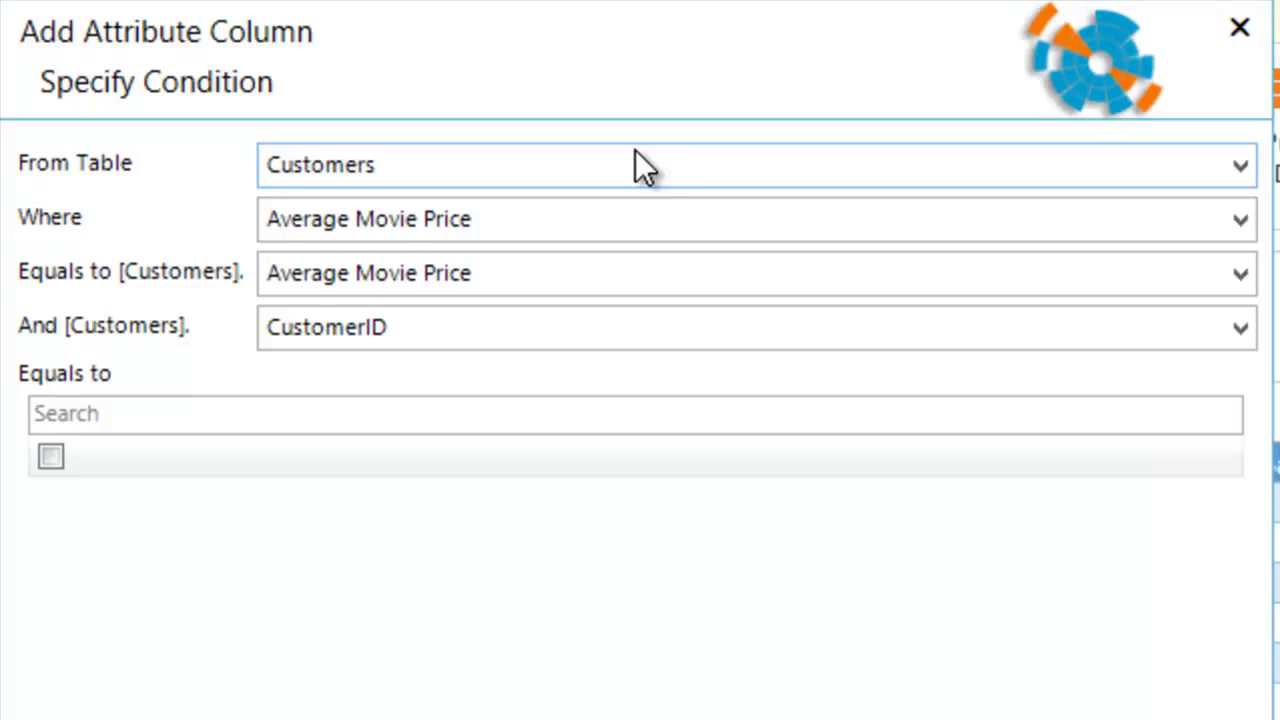
left_click(572, 176)
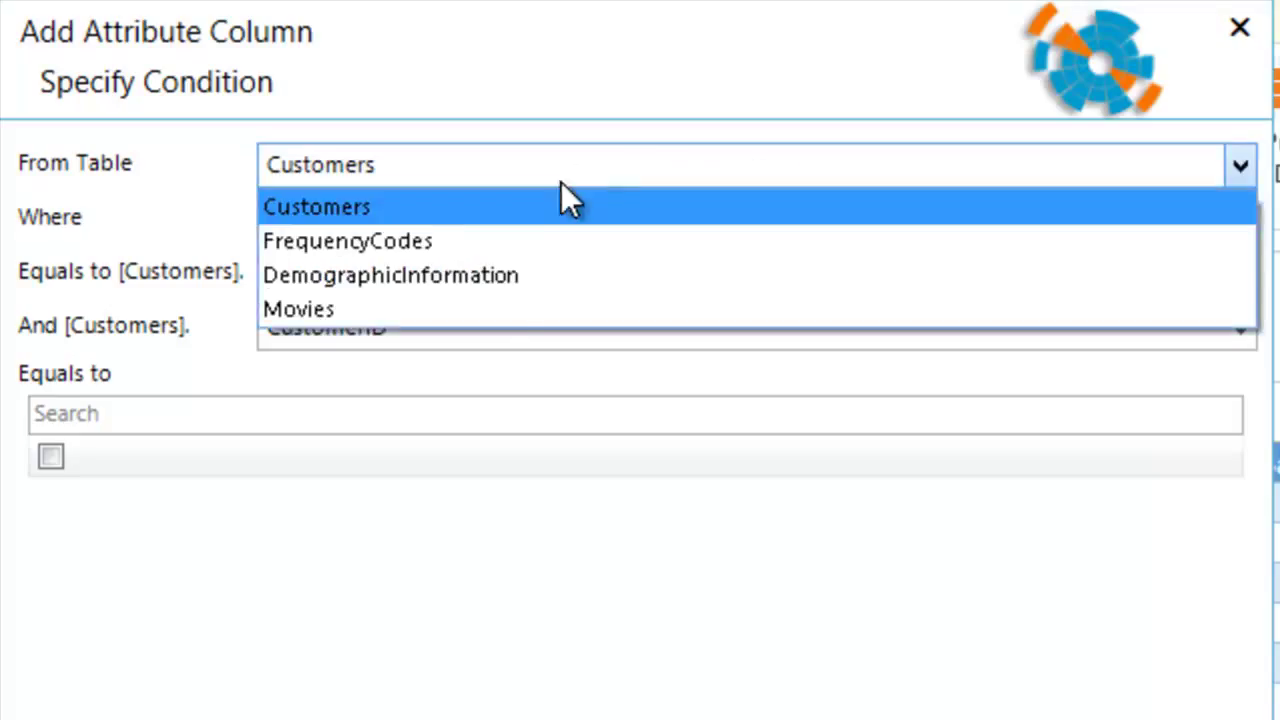
left_click(498, 303)
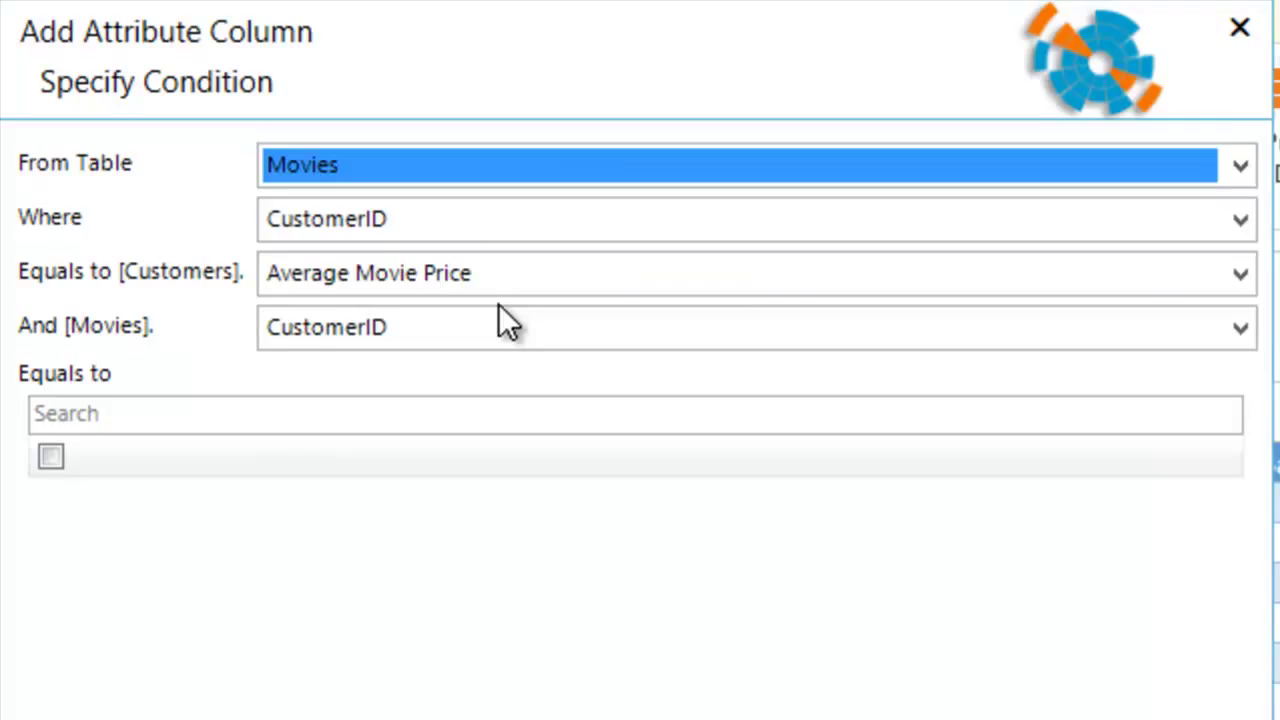
left_click(458, 270)
left_click(408, 314)
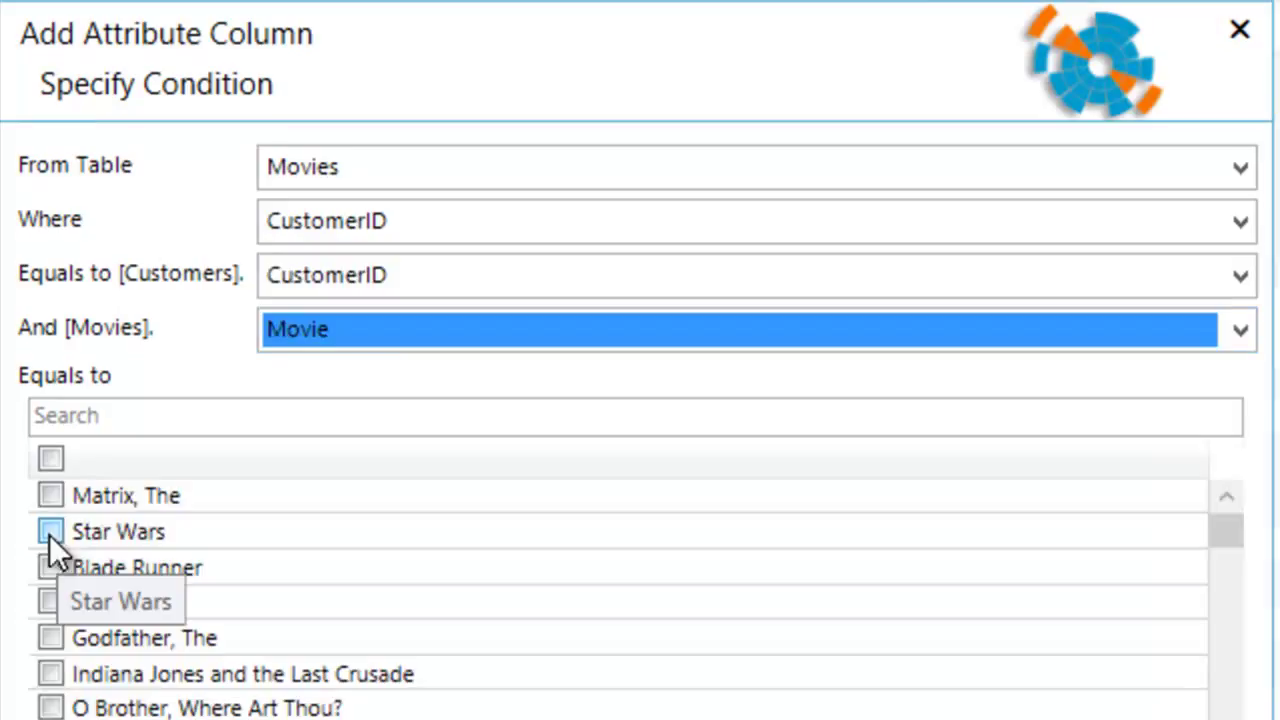
left_click(48, 530)
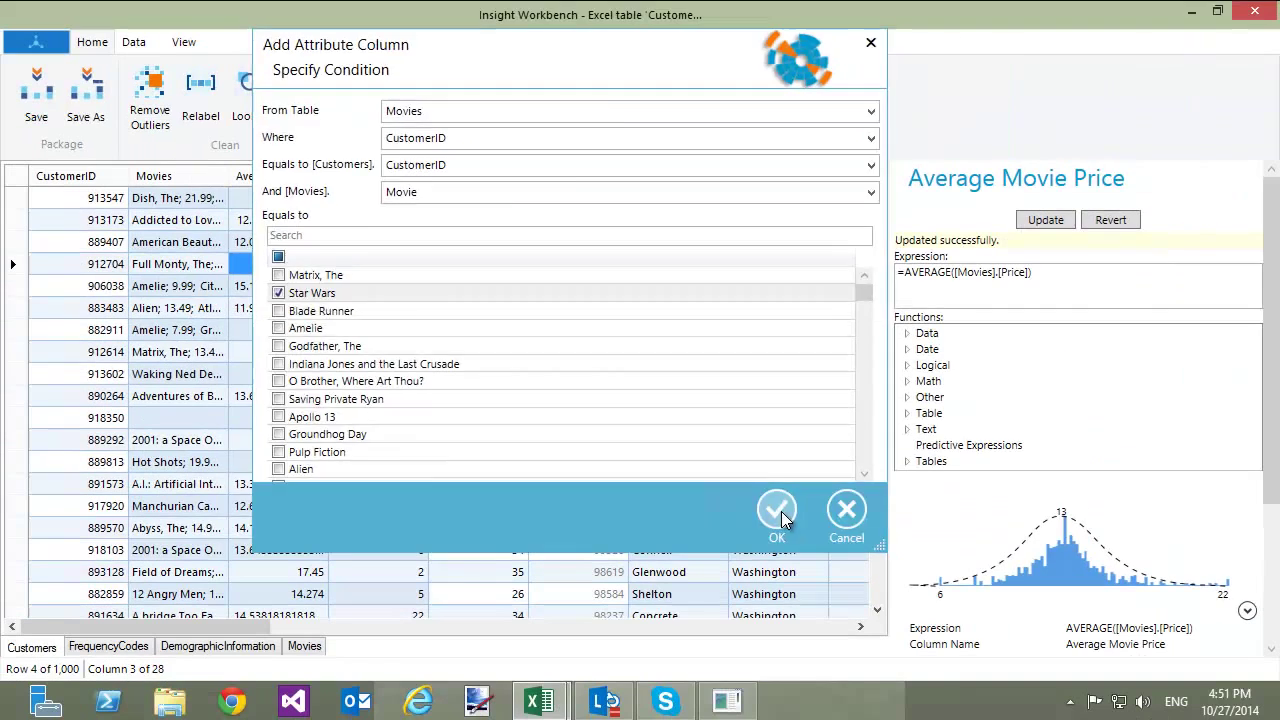
left_click(772, 508)
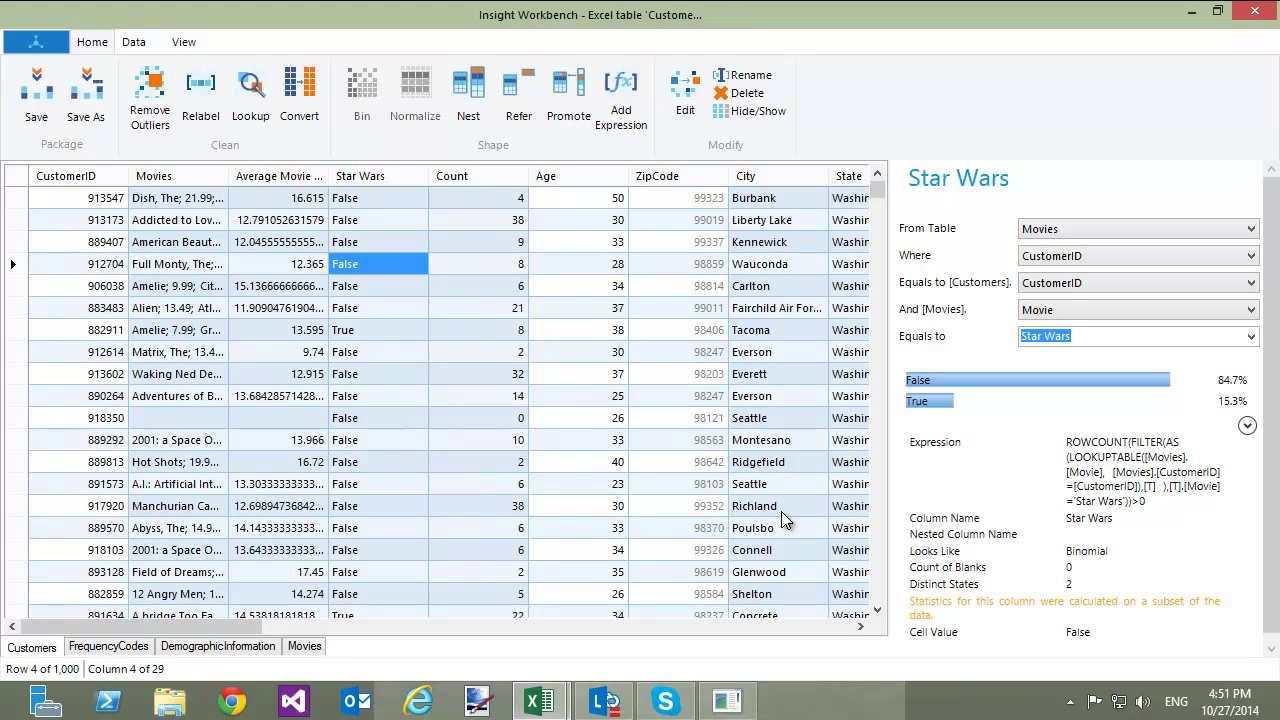
Check the first customer's value in the new Star Wars column.
left_click(355, 198)
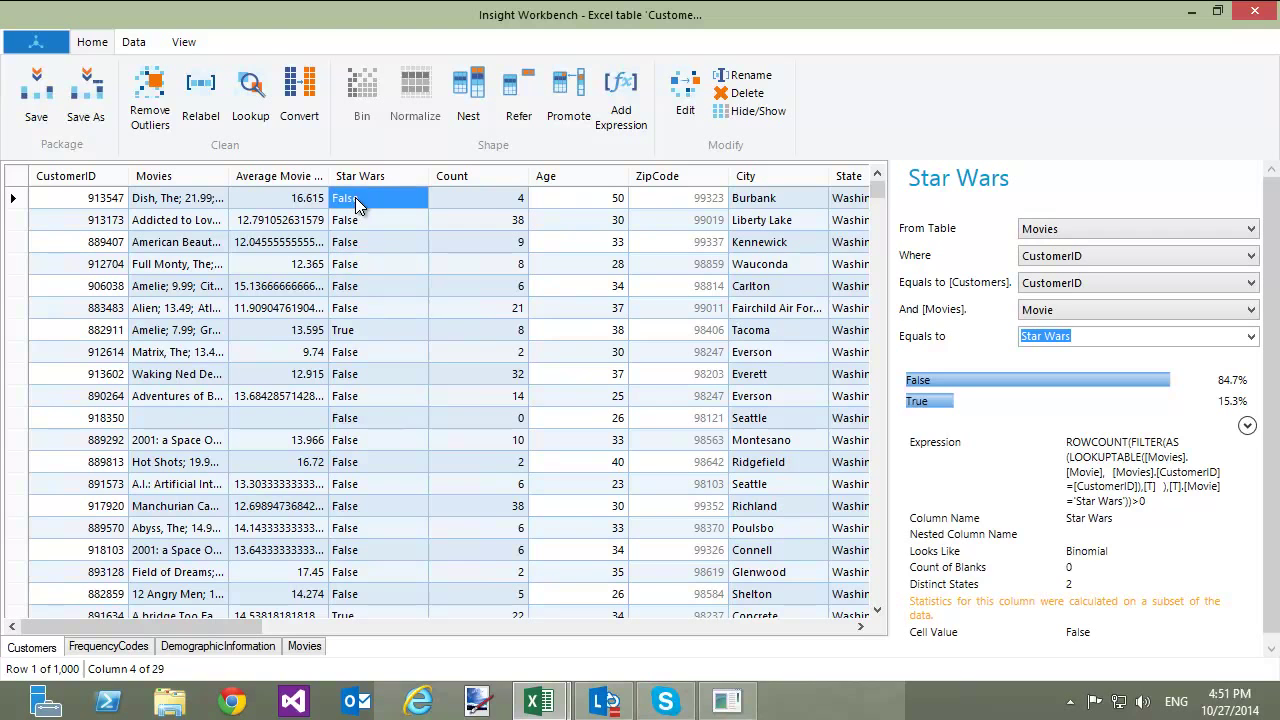